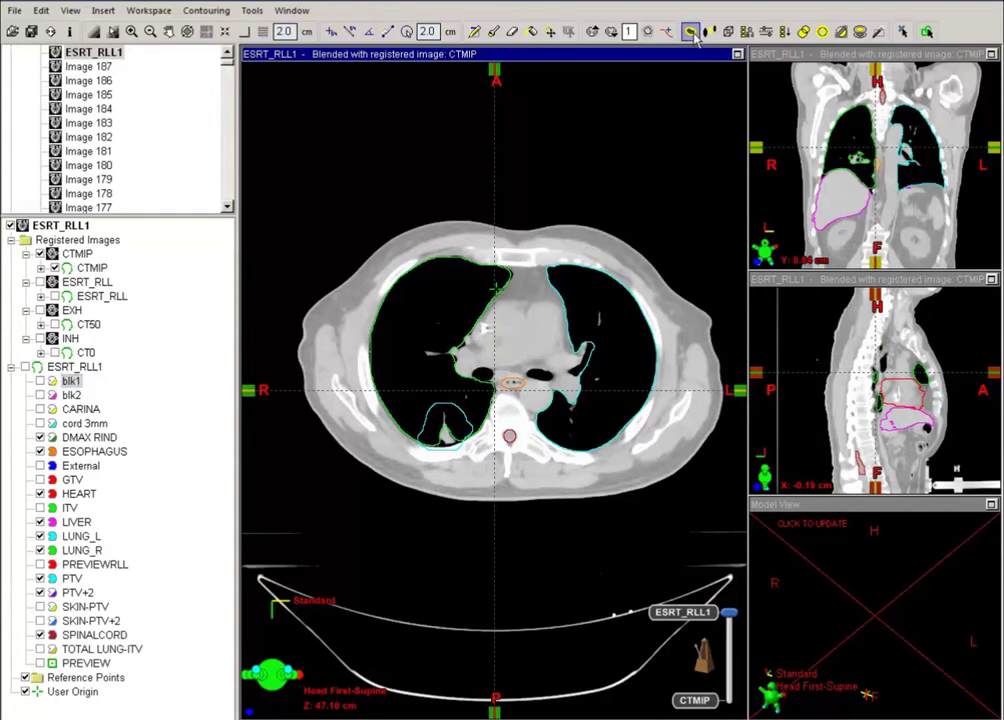
Create blk1 as an asymmetrical outer margin from PTV, with 0.3 cm superiorly and 0.3 cm inferiorly
left_click(690, 31)
left_click(224, 374)
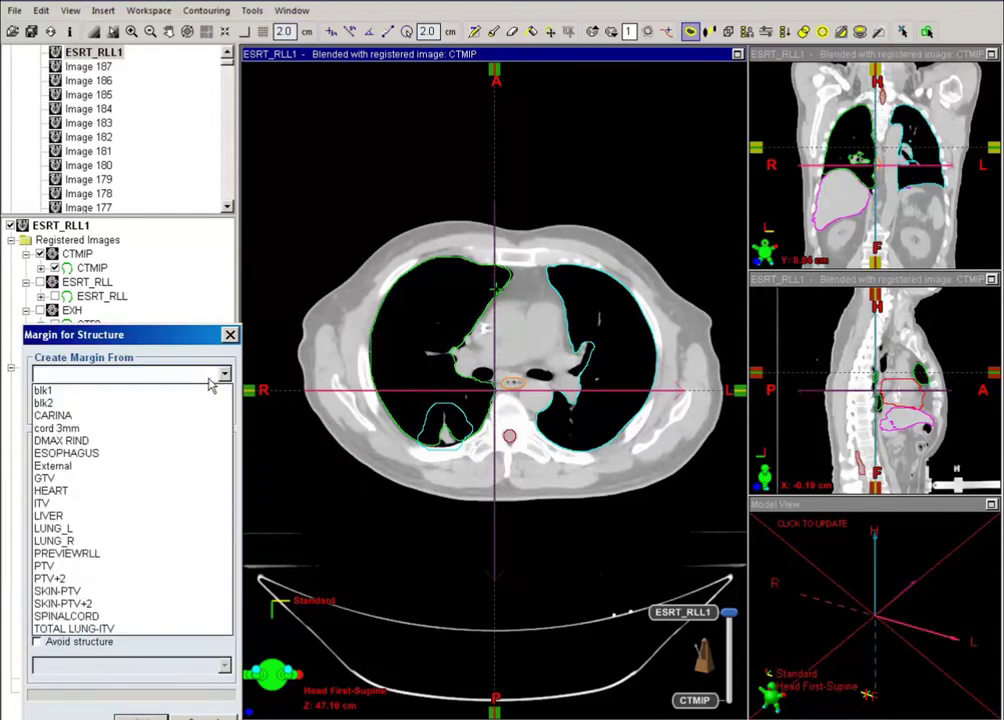
left_click(70, 566)
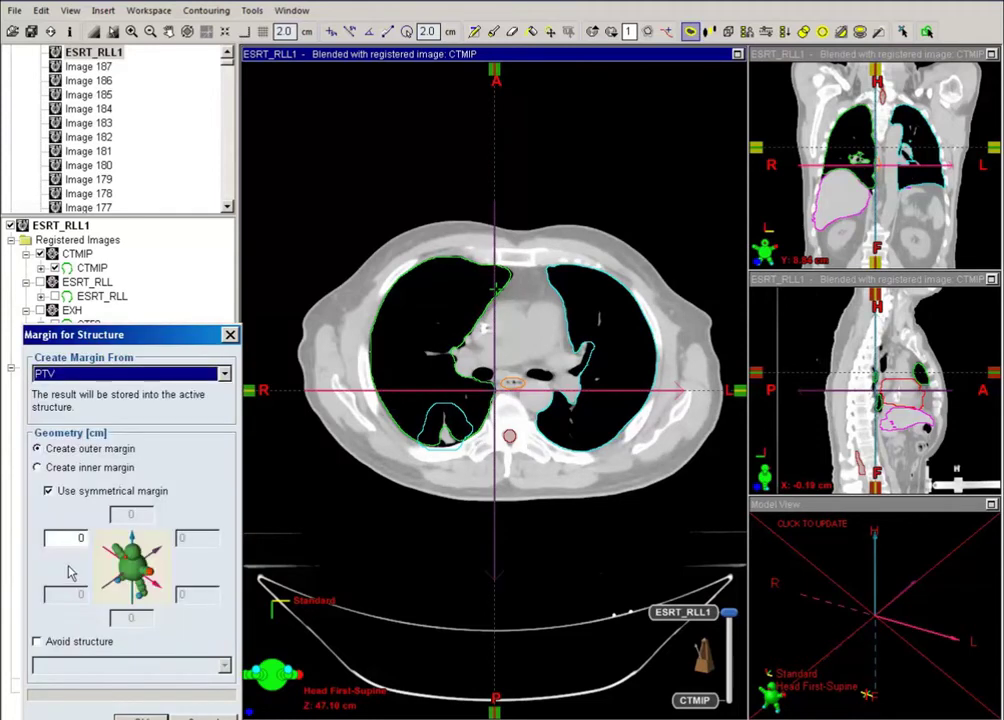
left_click(77, 471)
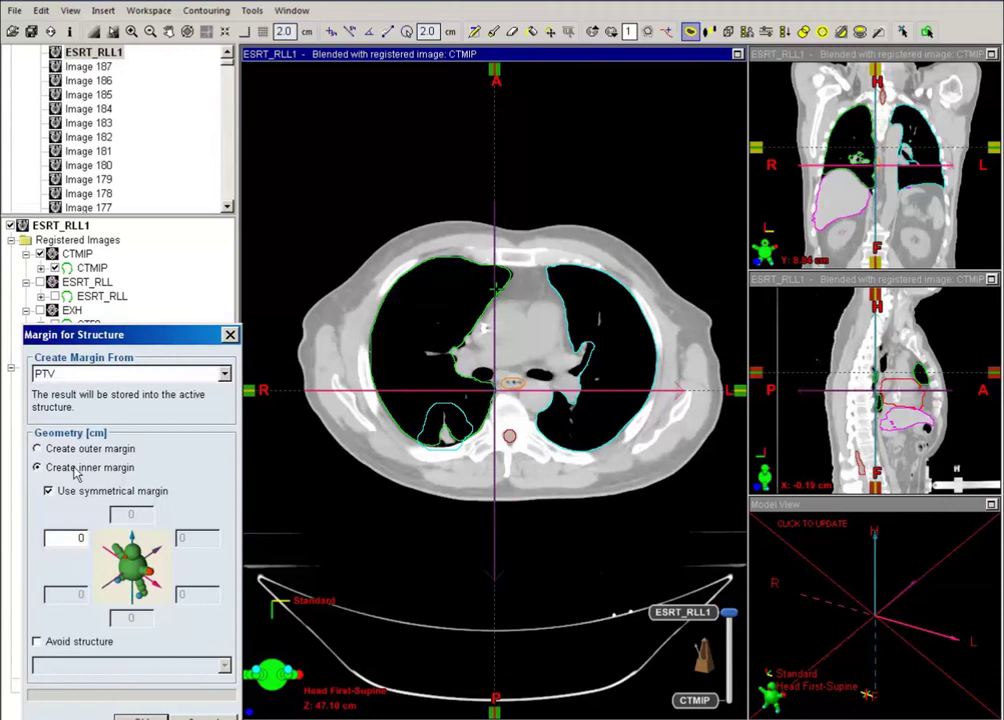
left_click(38, 449)
left_click(48, 491)
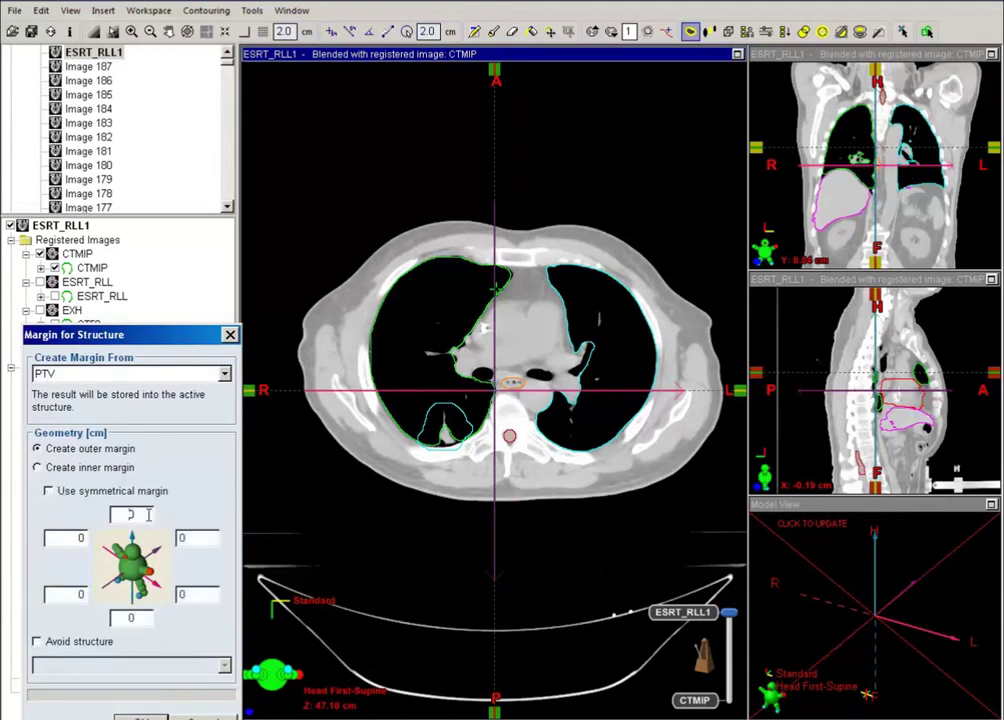
double_click(150, 514)
type("0.3")
double_click(142, 618)
type("0.3")
left_click_drag(152, 341, 265, 232)
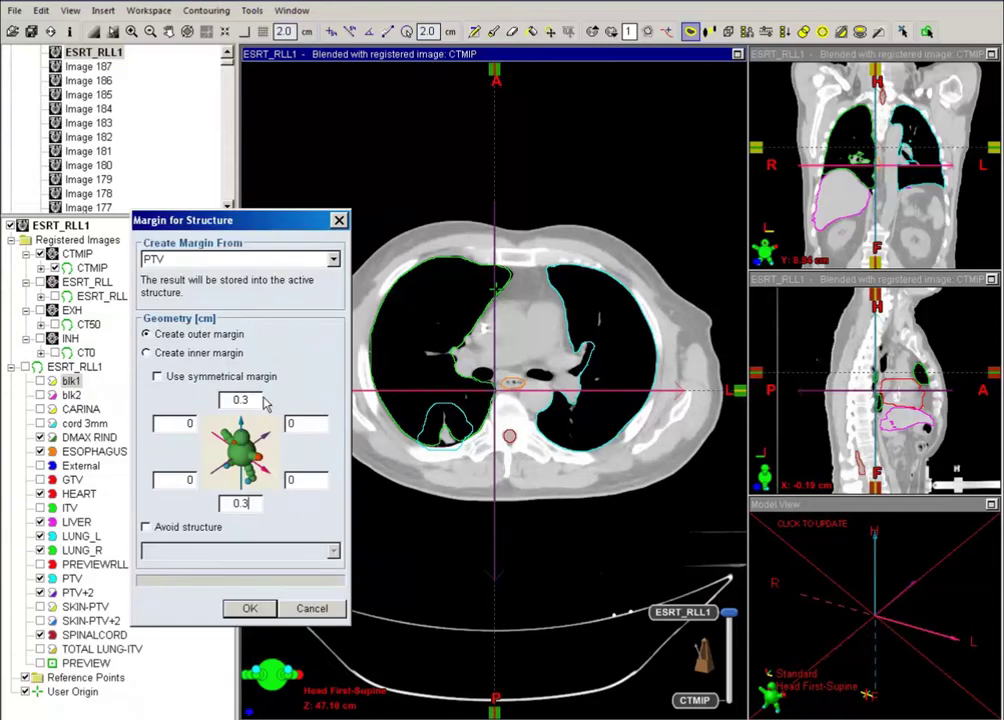
left_click(250, 608)
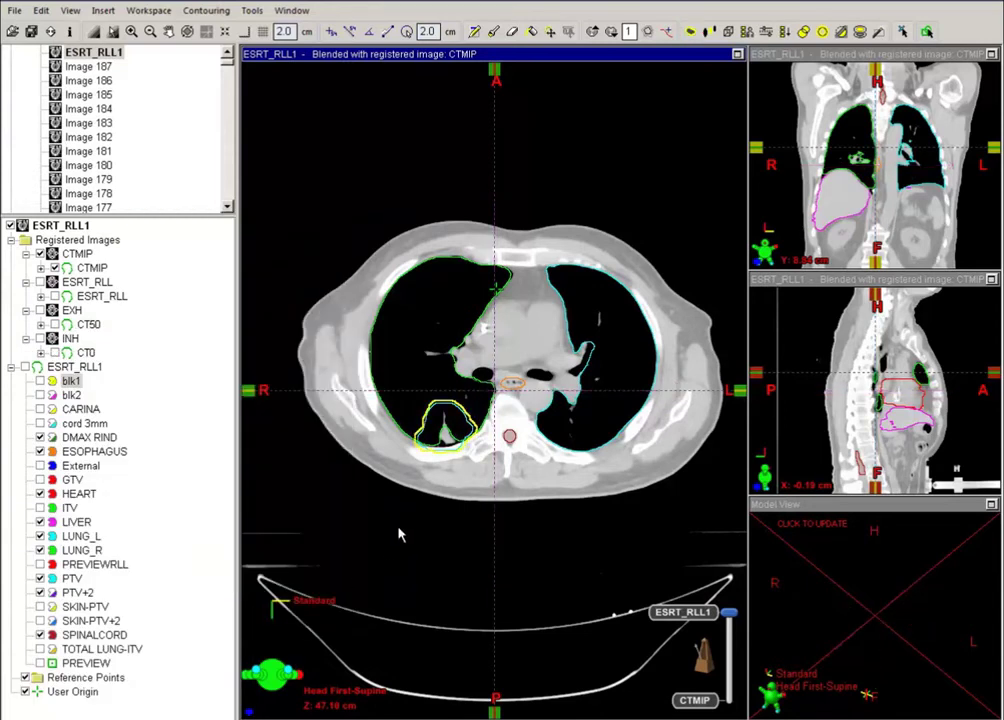
Copy the blk1 structure and paste it over blk2
scroll(398, 533, "up", 3)
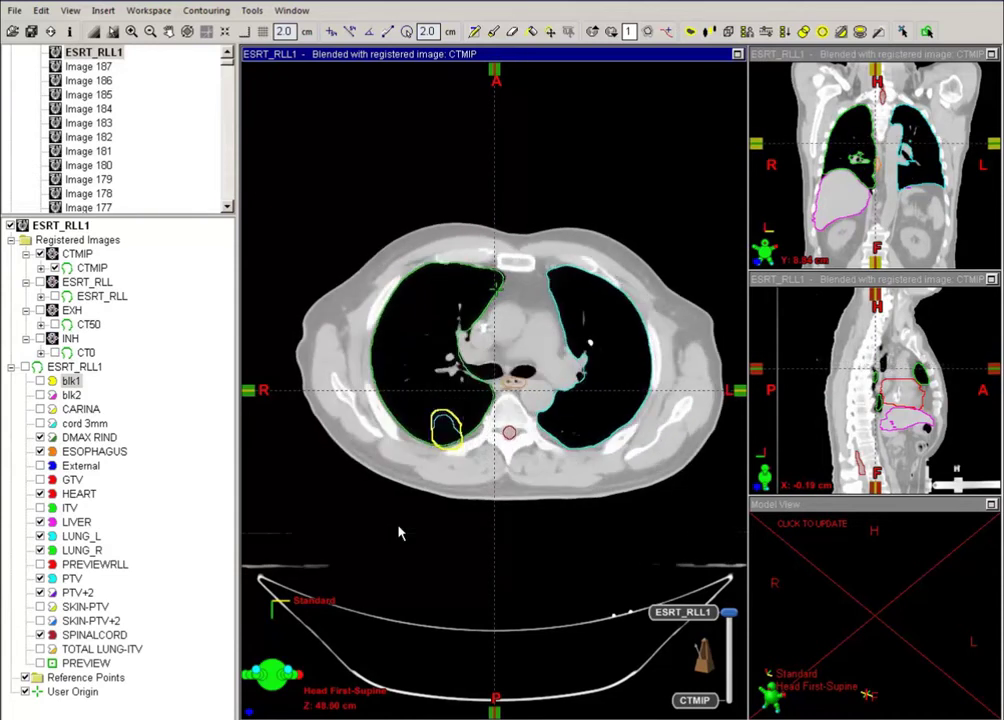
scroll(398, 533, "down", 10)
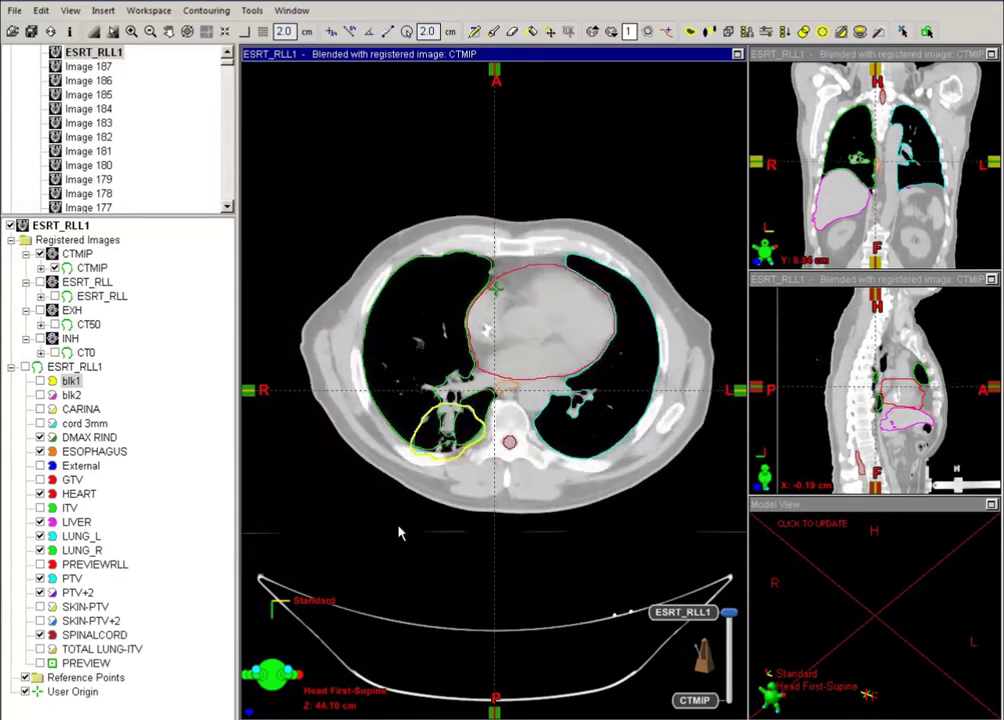
scroll(398, 533, "down", 7)
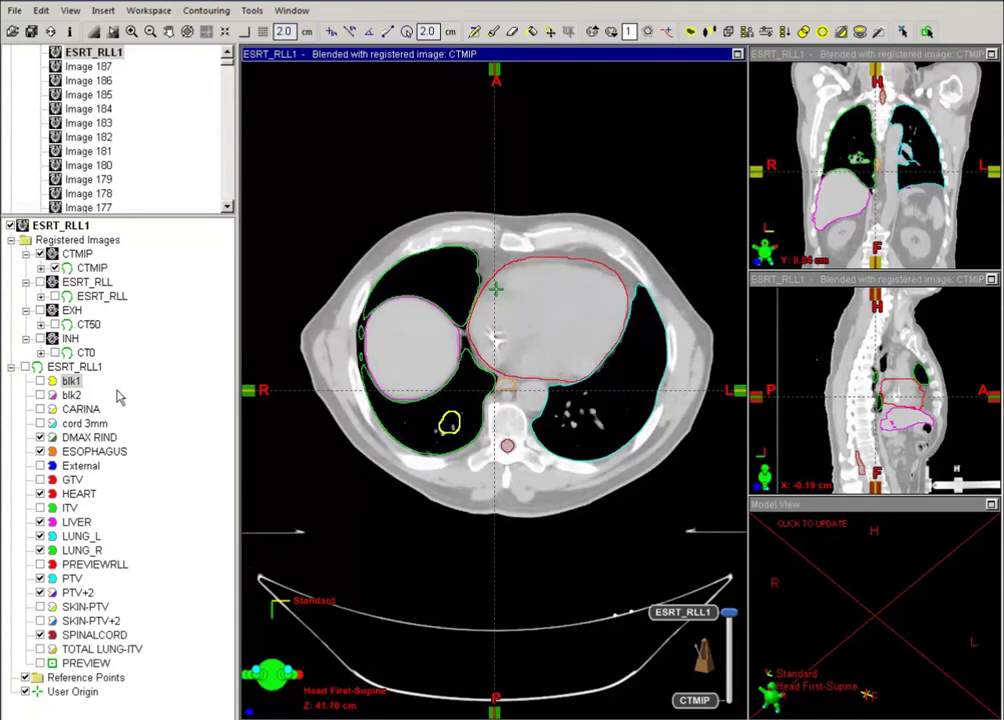
right_click(80, 381)
left_click(90, 410)
right_click(78, 396)
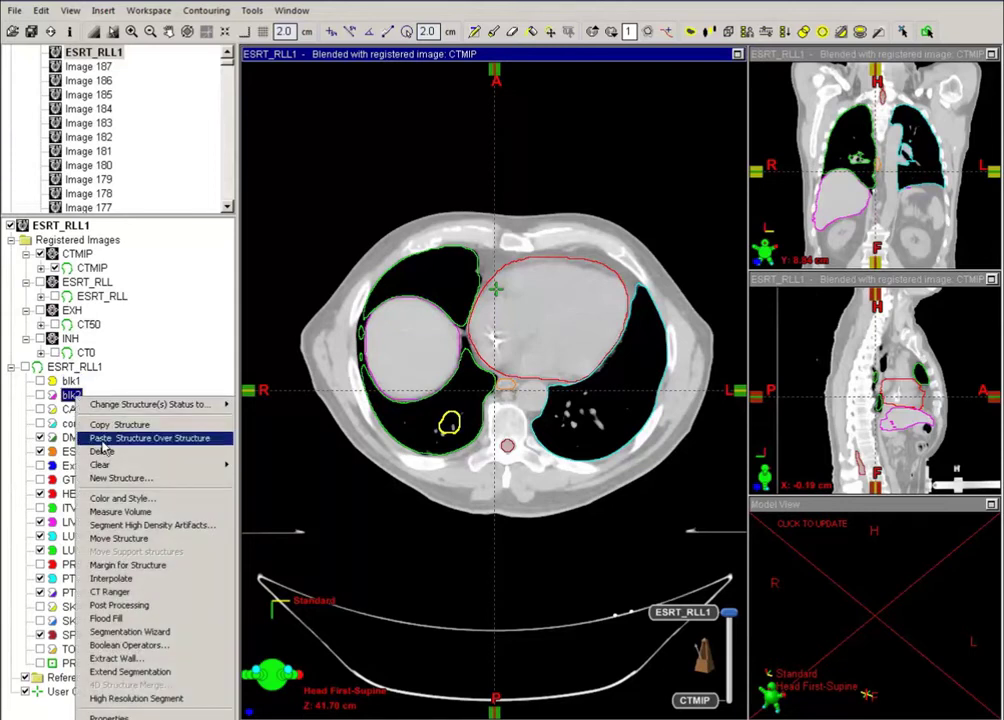
left_click(101, 441)
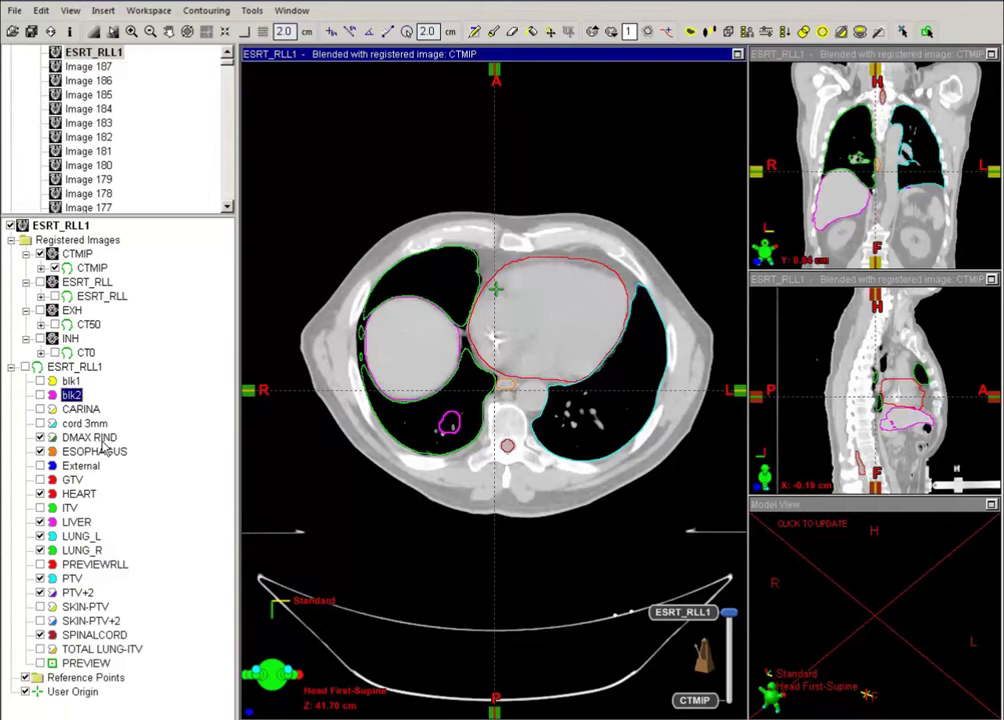
Paint the CARINA structure with the brush around the central airway on consecutive axial slices from Z 47.70 to 50.10 cm
left_click(80, 409)
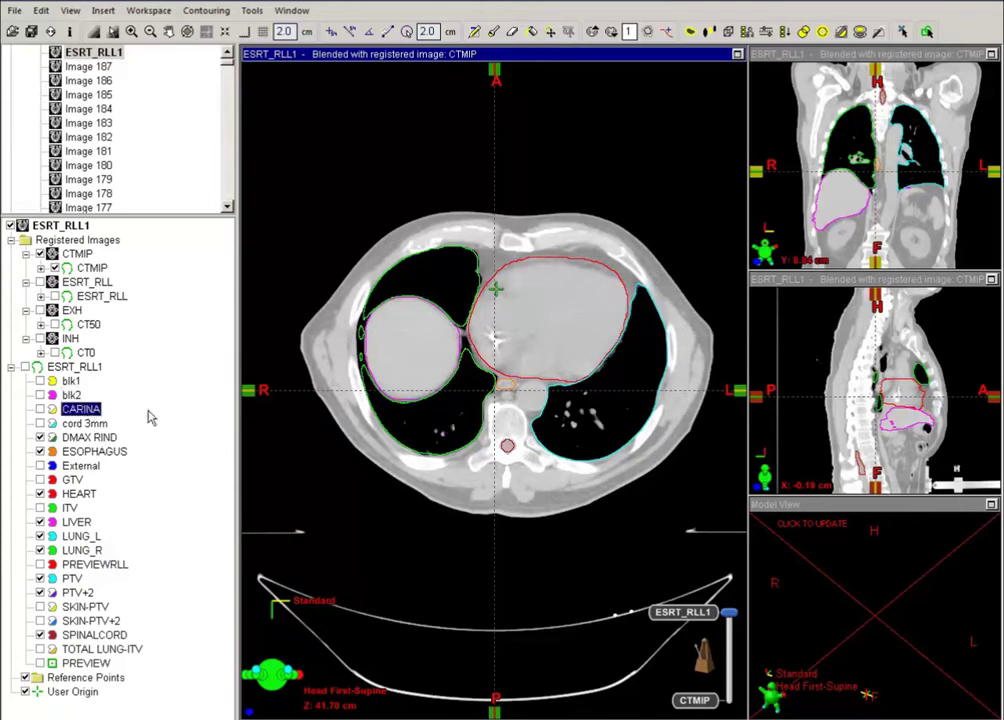
scroll(573, 459, "up", 15)
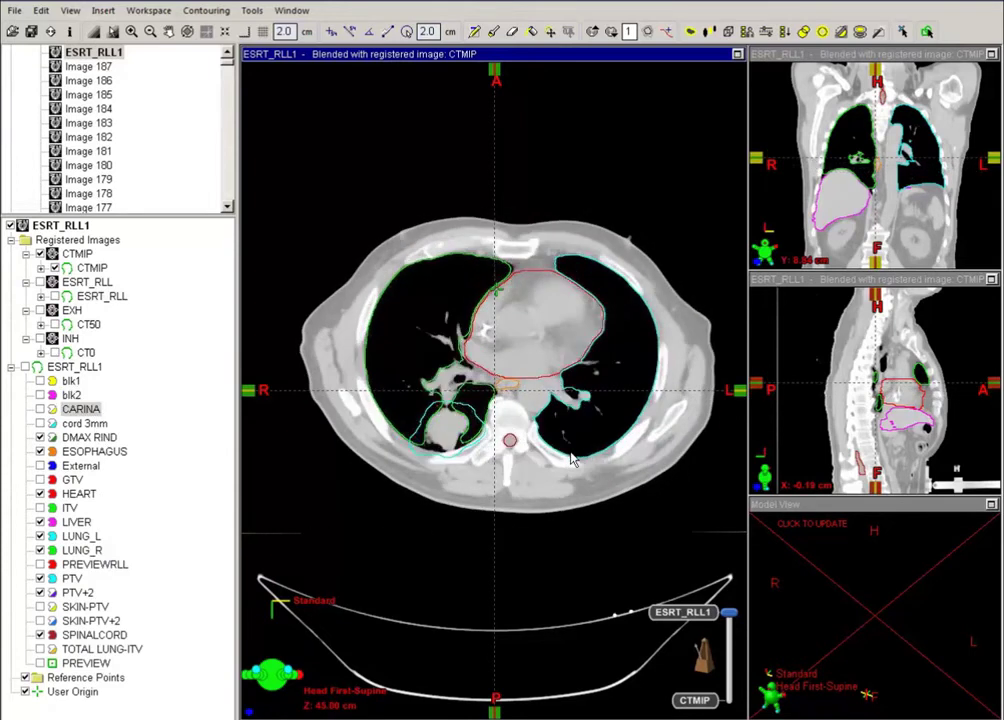
scroll(573, 459, "up", 5)
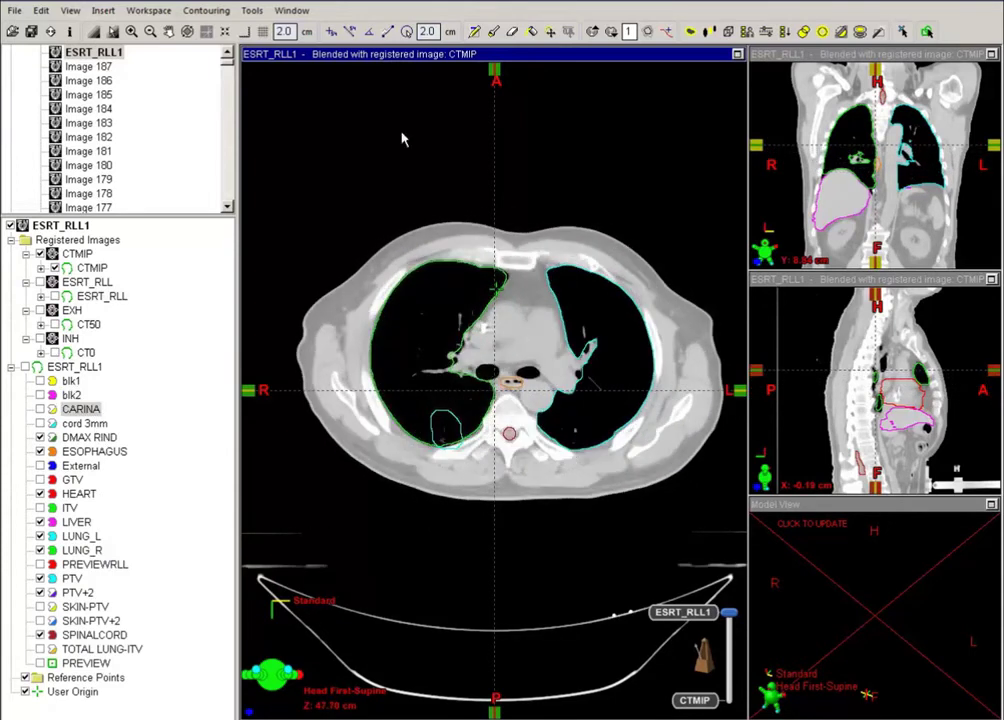
left_click(493, 31)
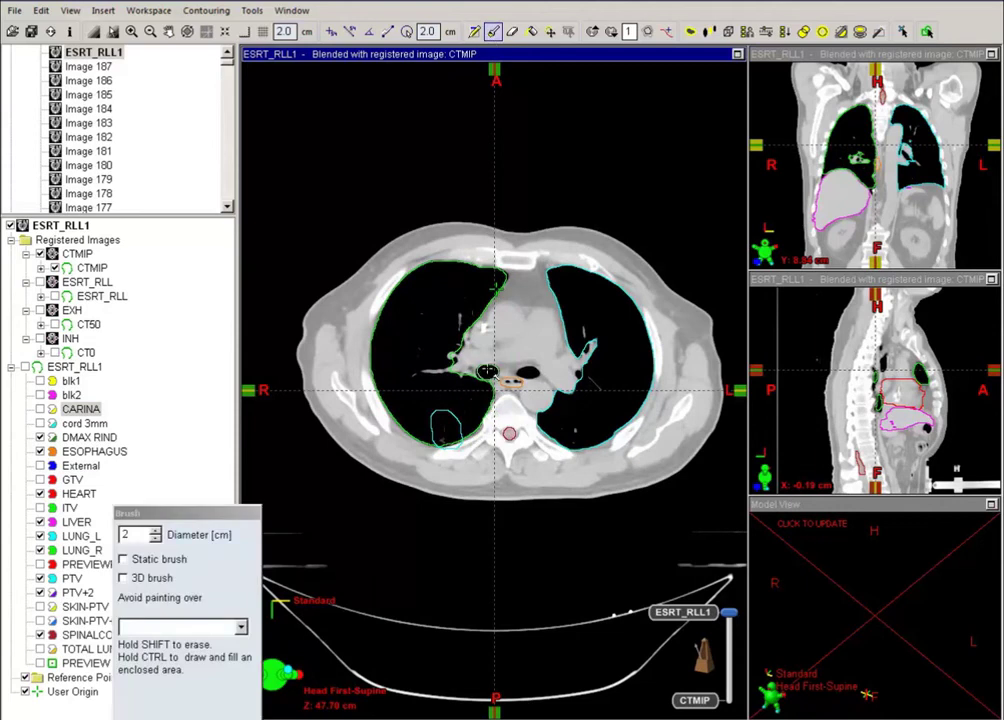
left_click(487, 372)
scroll(527, 372, "up", 1)
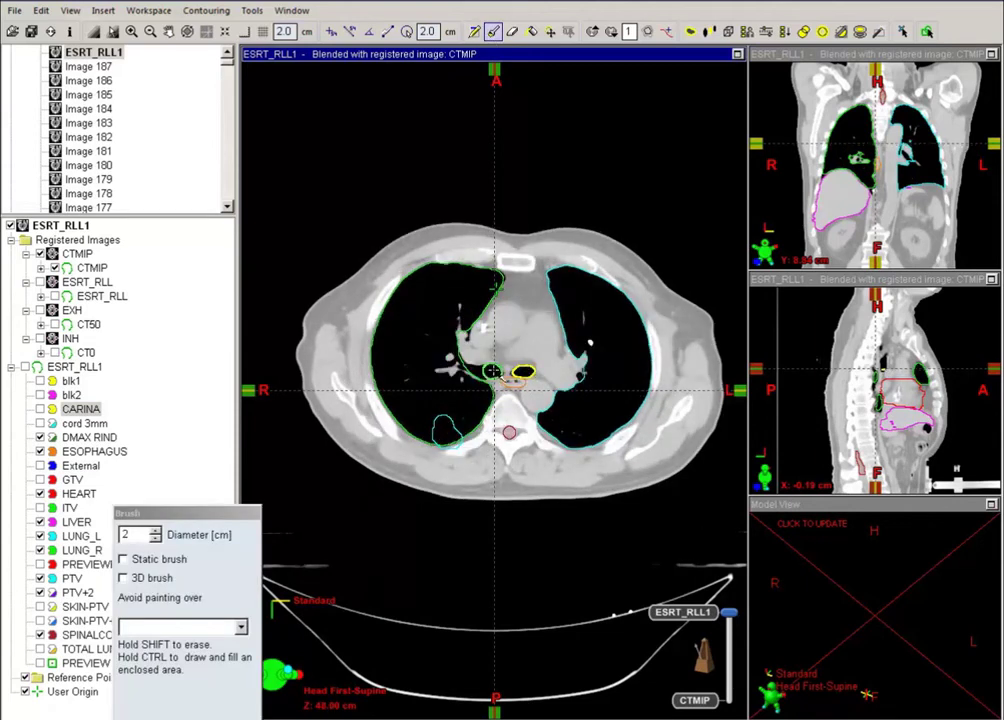
scroll(492, 372, "up", 1)
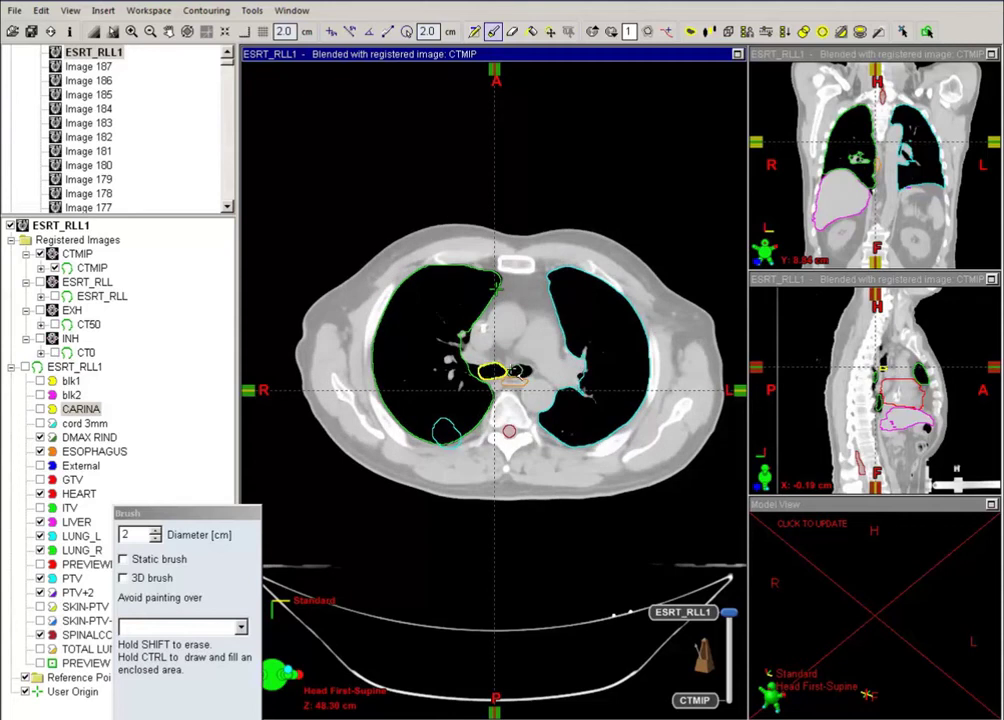
scroll(505, 372, "up", 1)
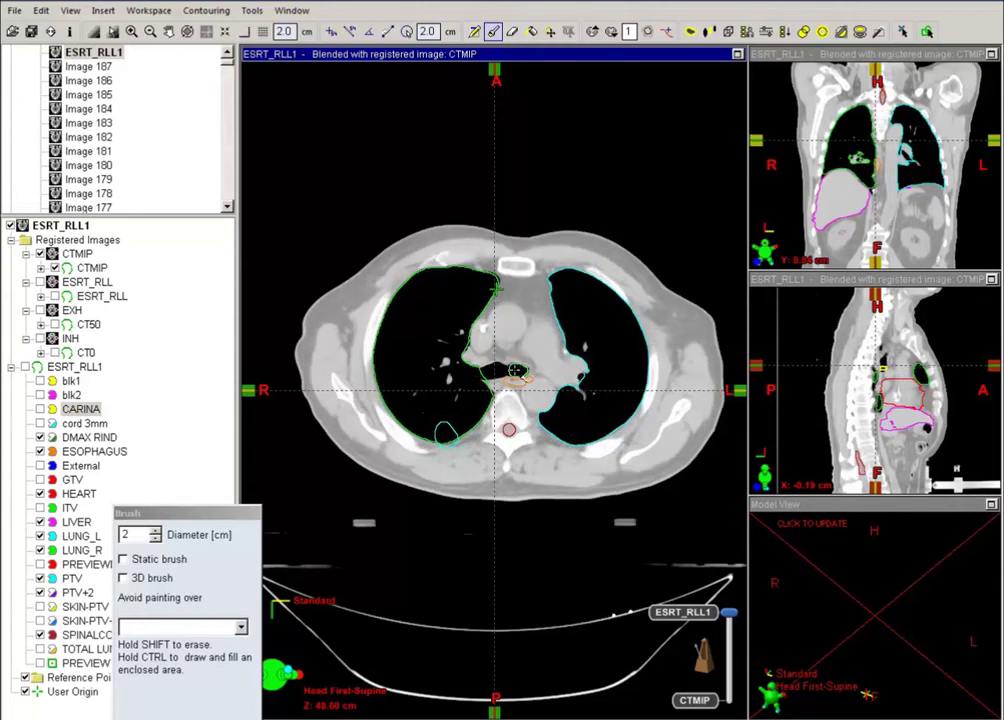
scroll(500, 372, "up", 1)
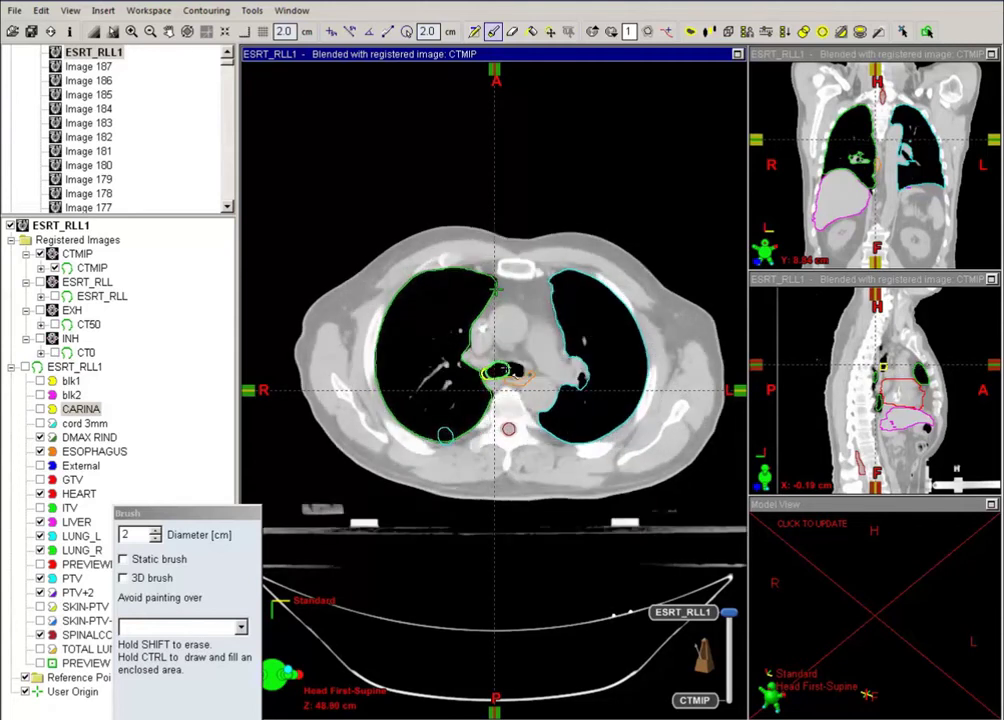
scroll(505, 372, "up", 1)
left_click_drag(505, 372, 497, 373)
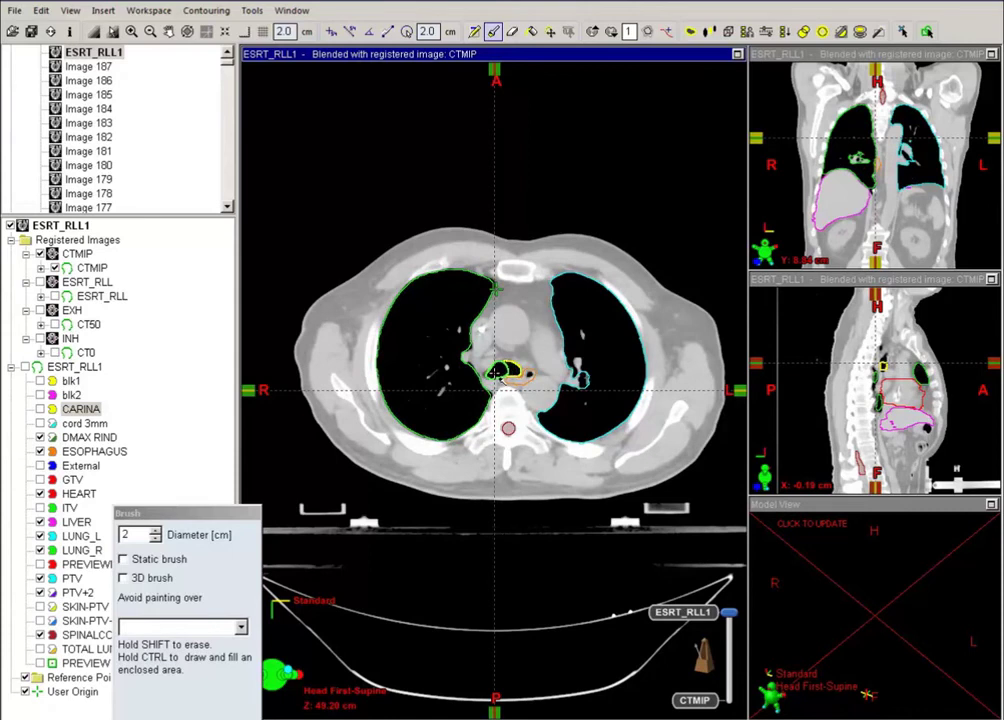
scroll(497, 372, "up", 1)
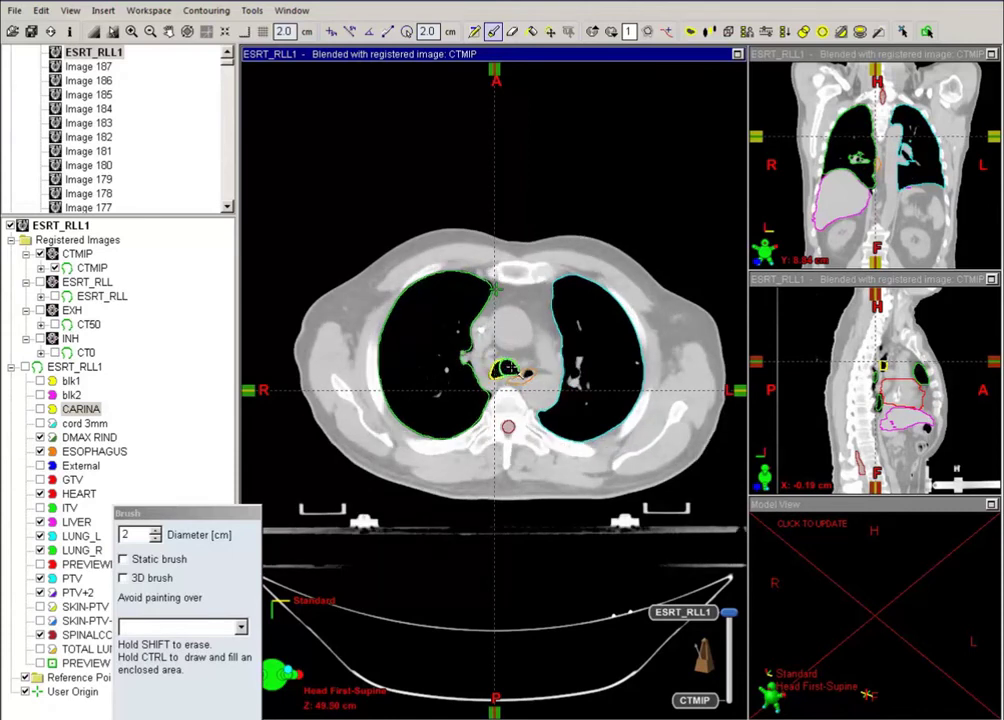
scroll(505, 372, "up", 1)
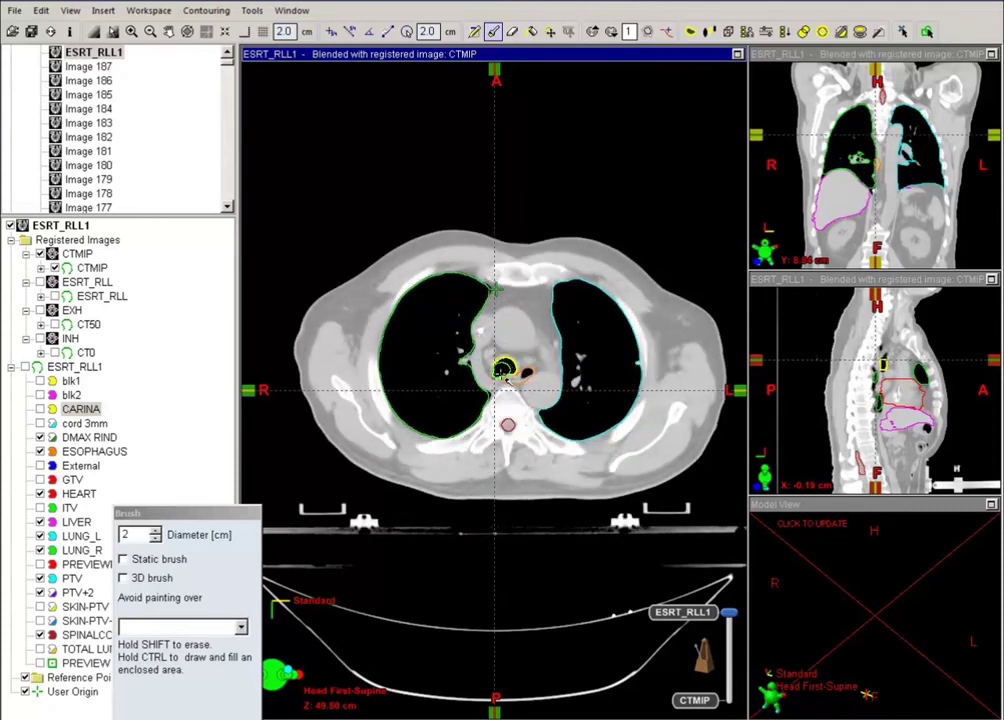
scroll(502, 371, "up", 1)
left_click_drag(502, 371, 506, 367)
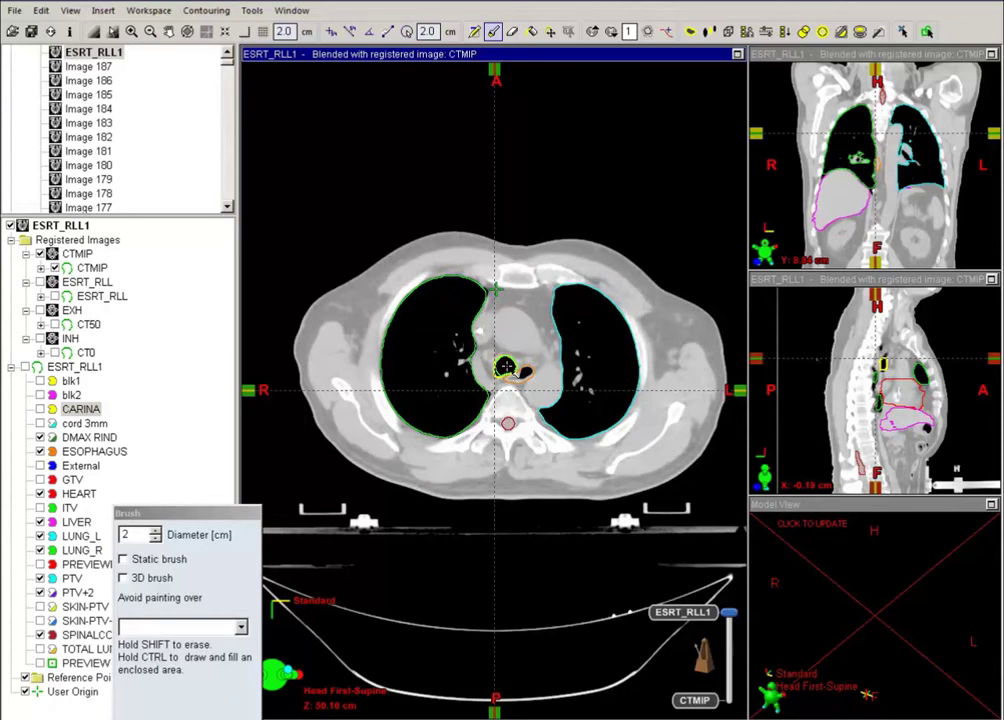
Create the cord 3mm structure as a symmetrical 0.3 cm outer margin from SPINALCORD
left_click(92, 425)
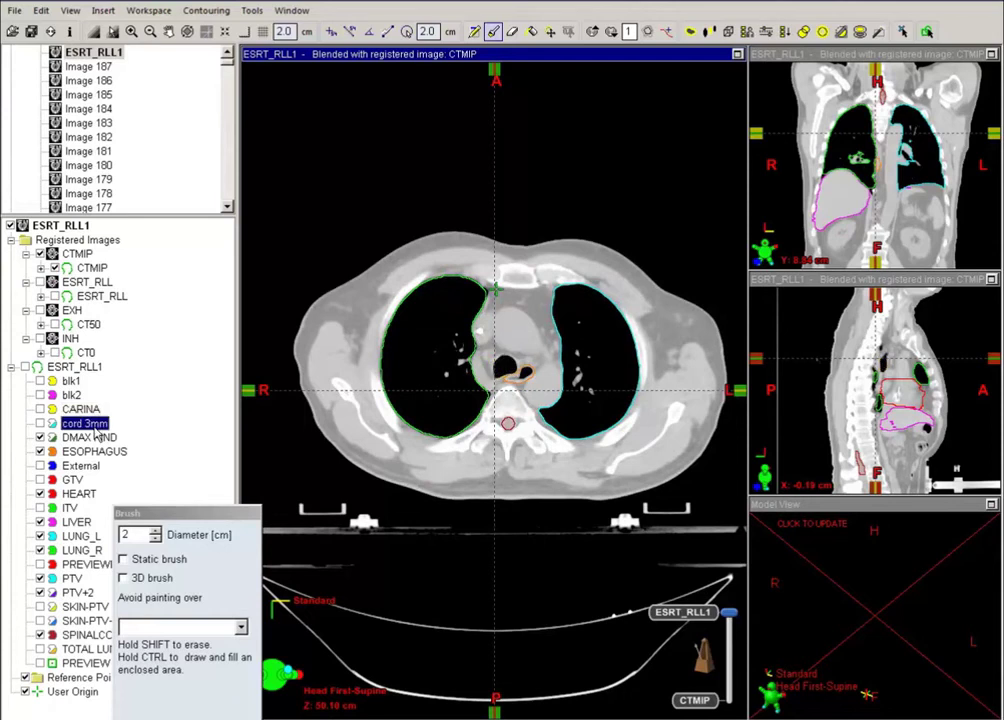
left_click(690, 32)
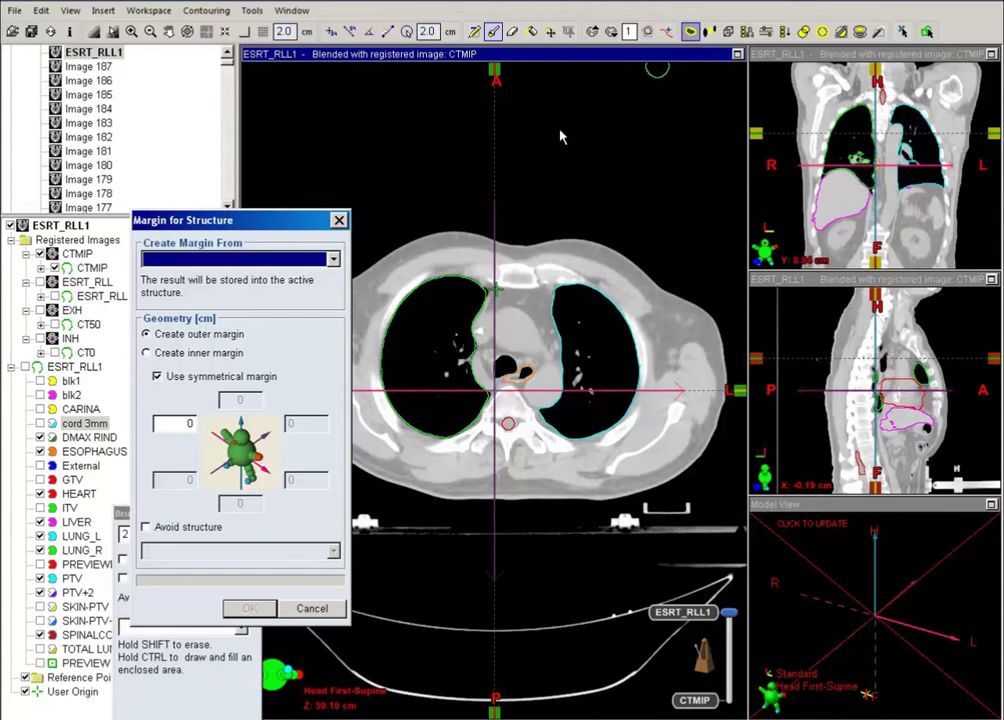
left_click(342, 262)
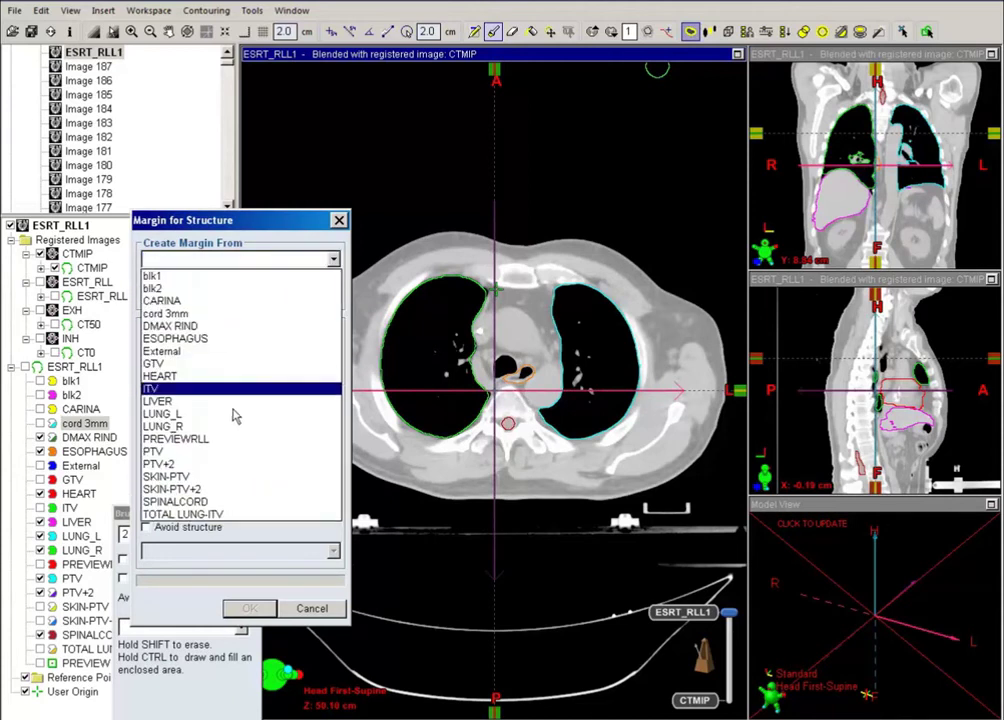
left_click(185, 501)
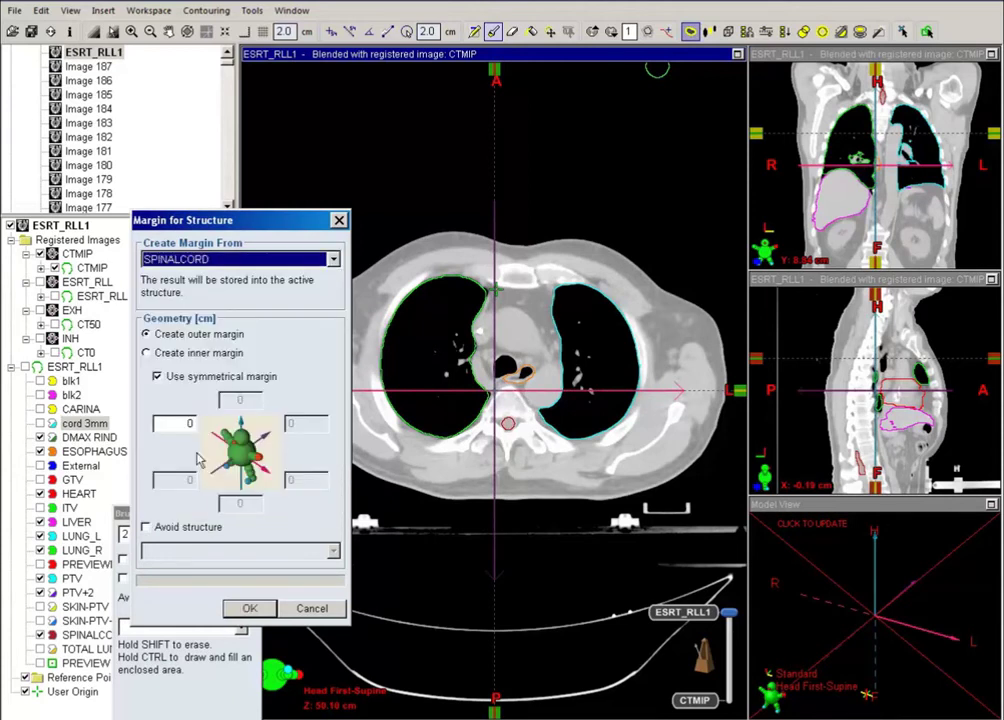
double_click(186, 425)
type("0")
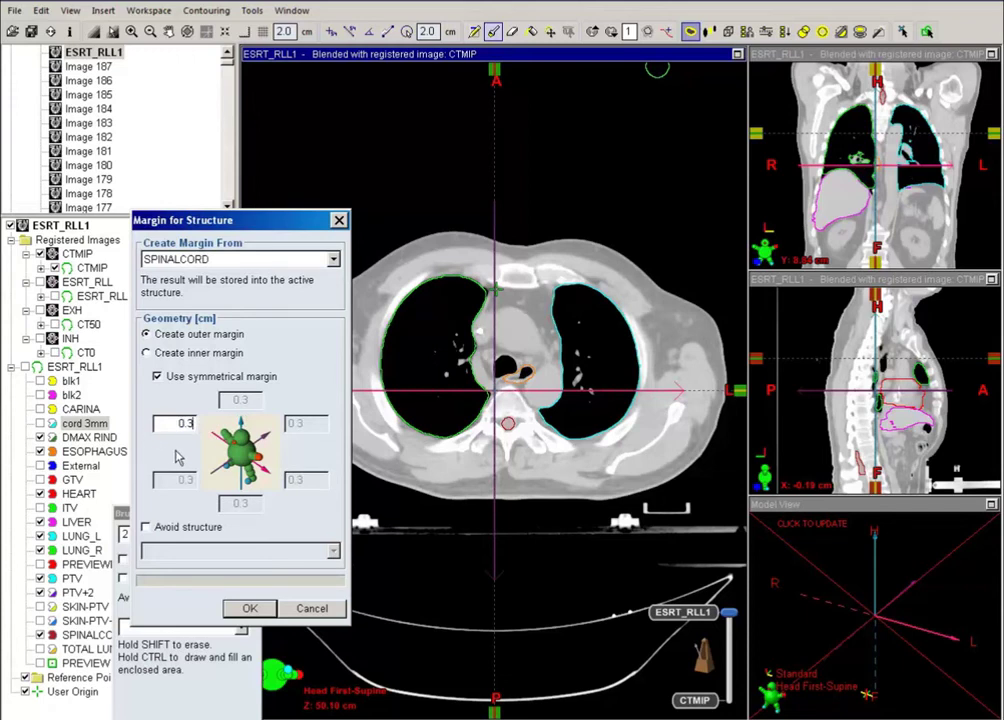
left_click(240, 606)
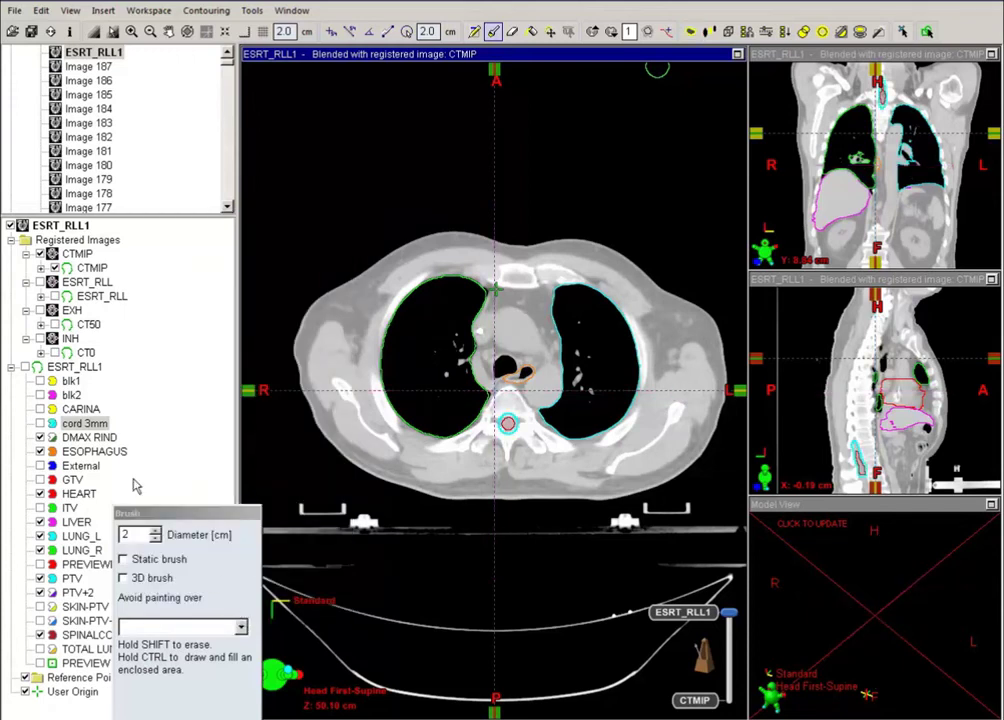
Extract the wall from External into DMAX RIND with a 2 cm inner wall margin
left_click(103, 439)
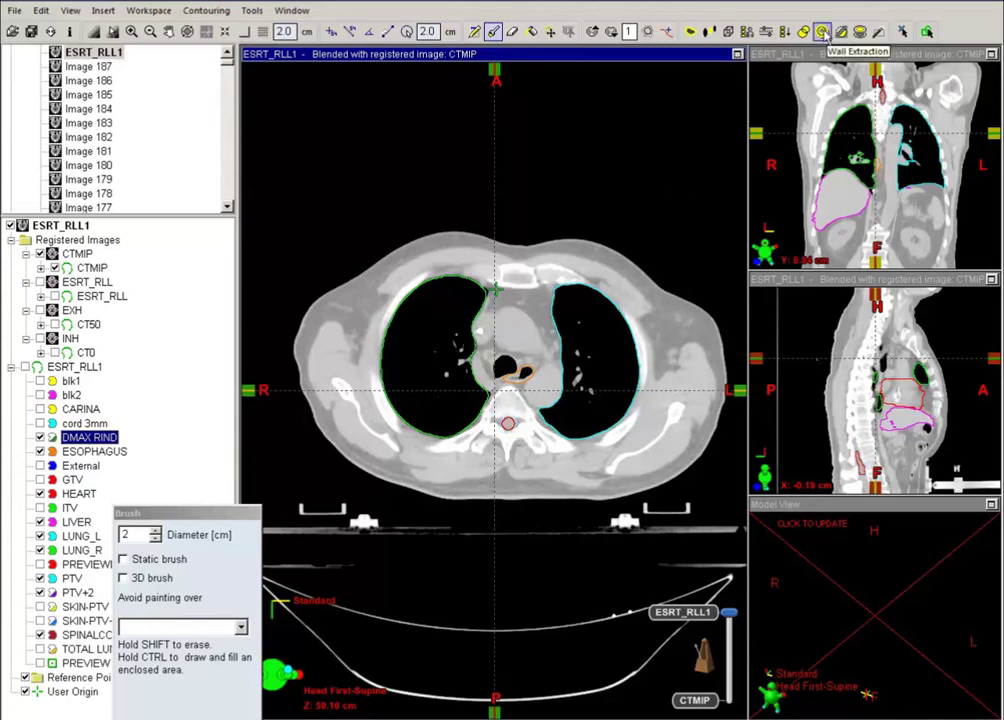
left_click(822, 33)
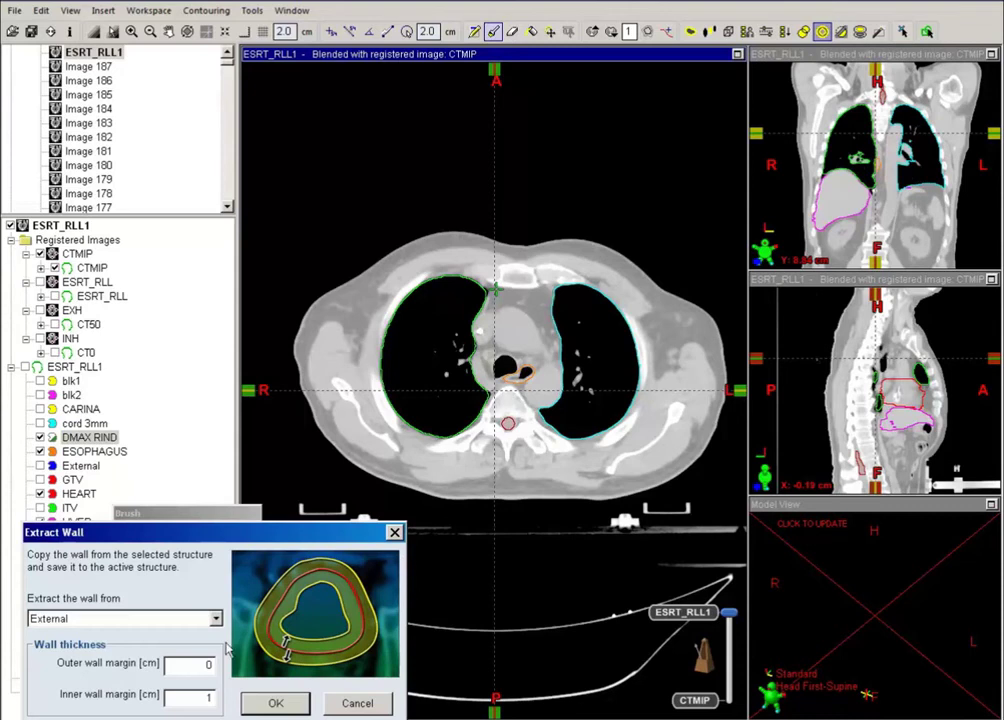
double_click(221, 699)
type("2")
mouse_move(263, 538)
left_mouse_down()
mouse_move(468, 507)
mouse_move(519, 484)
left_mouse_up()
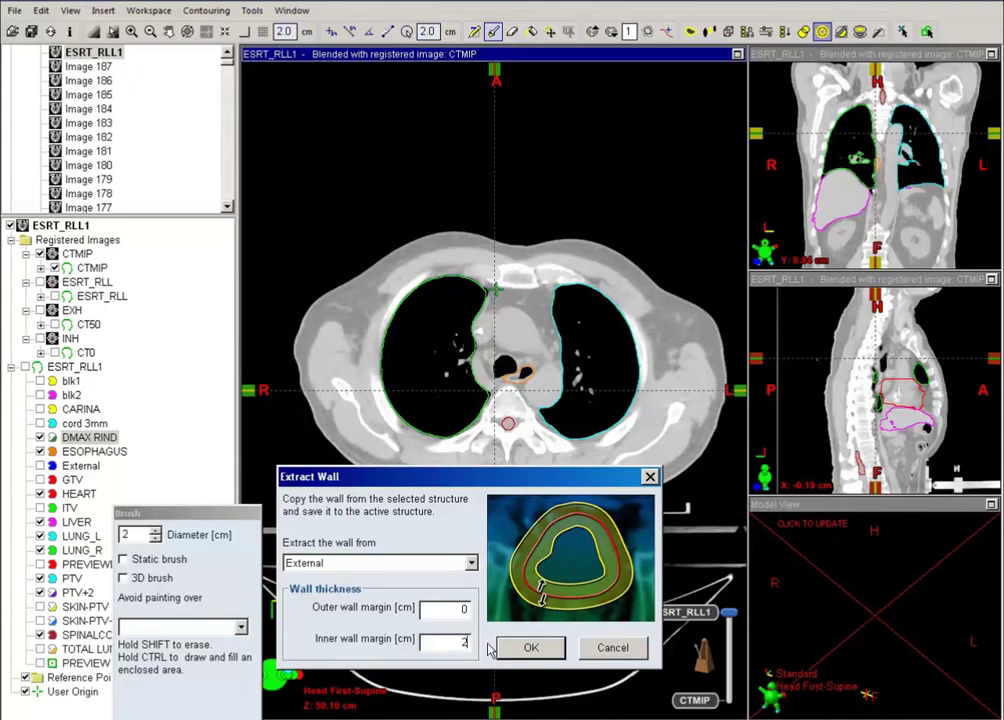
left_click(525, 652)
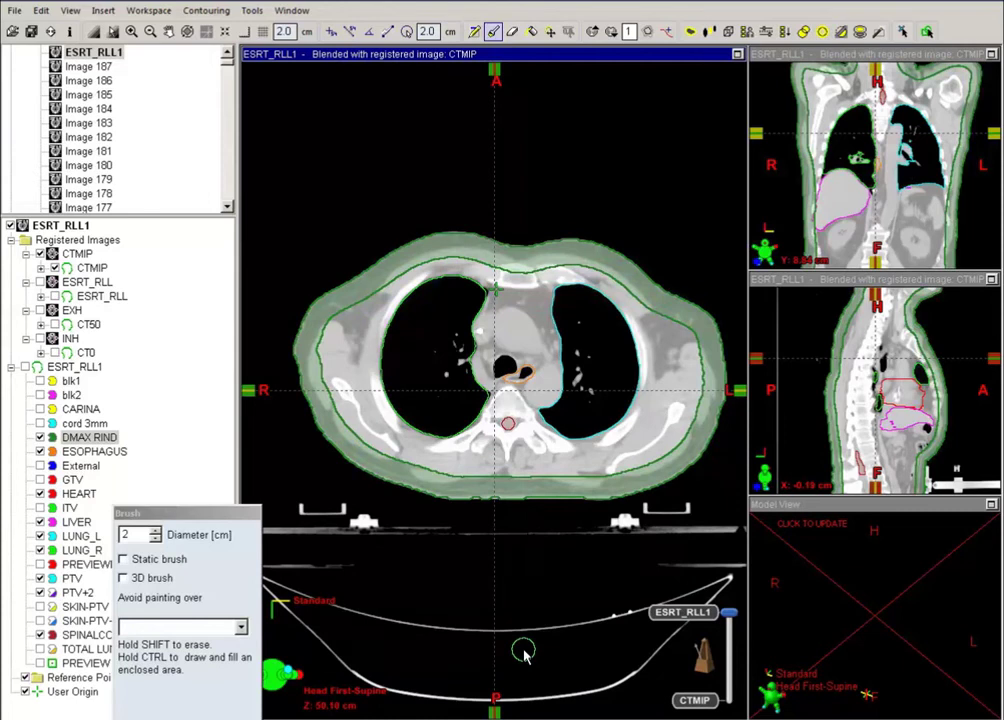
Create the PTV+2 structure as a symmetrical 2 cm outer margin from PTV
left_click(78, 593)
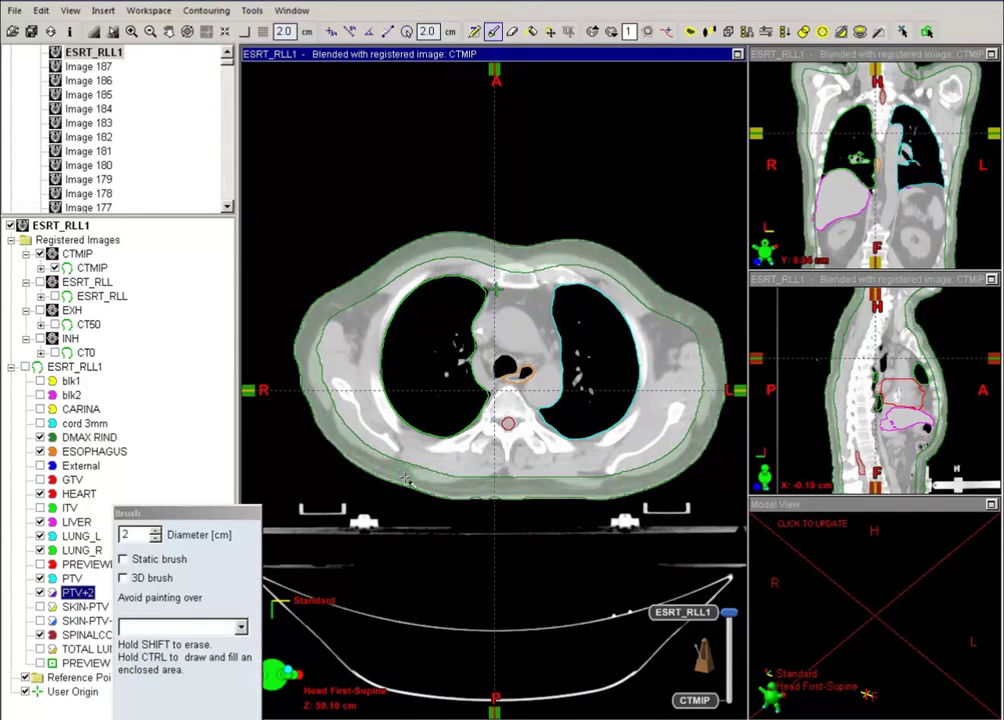
scroll(405, 480, "down", 10)
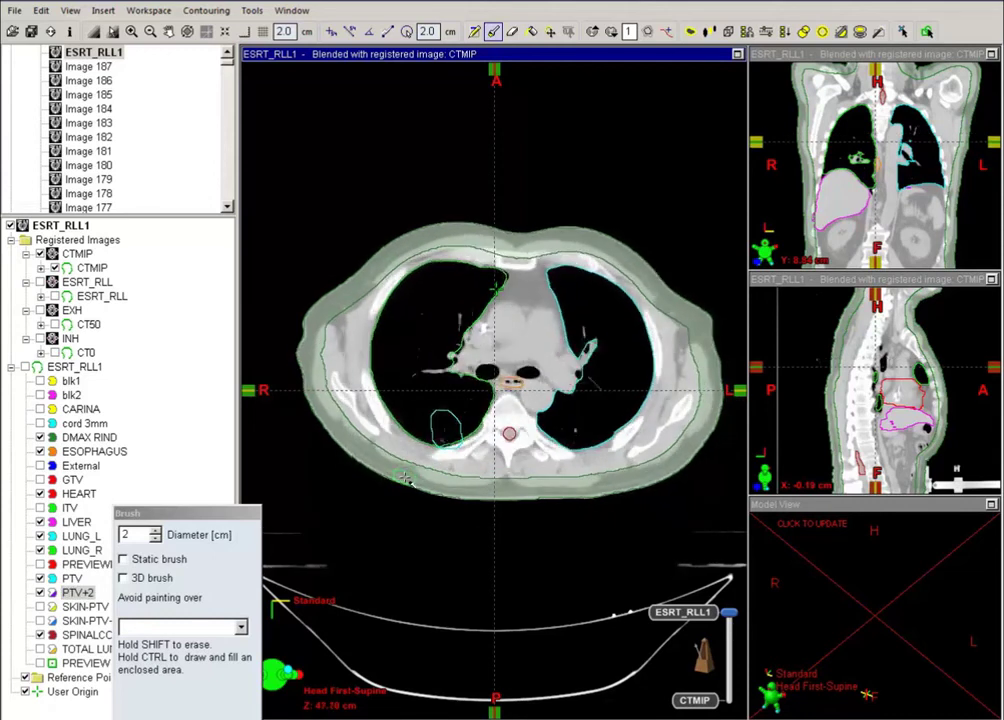
scroll(405, 480, "down", 1)
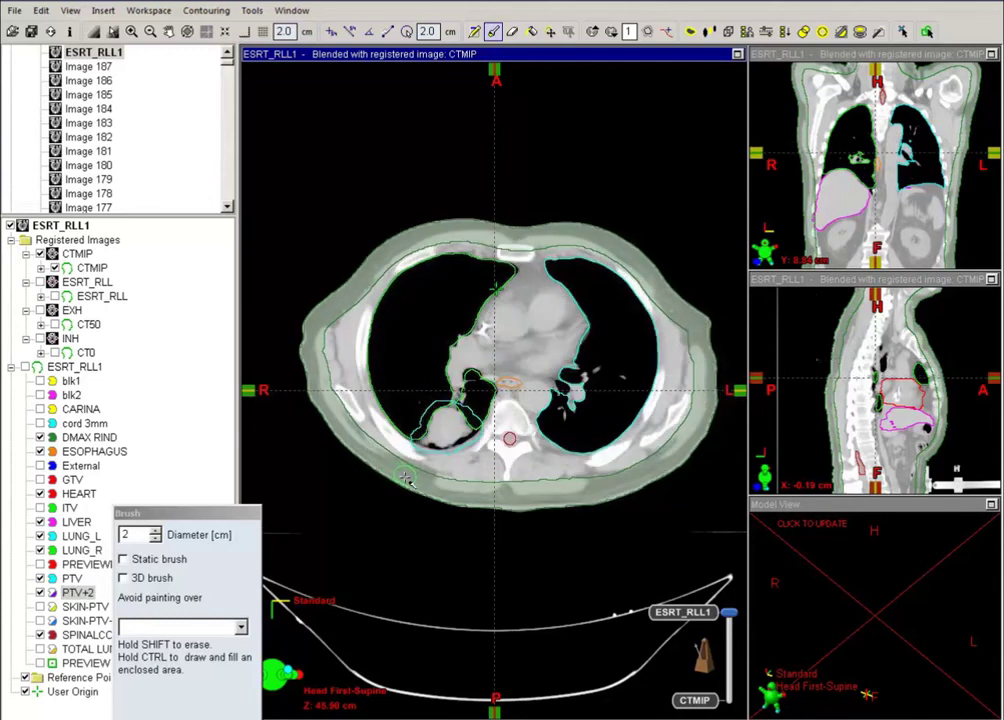
left_click(80, 594)
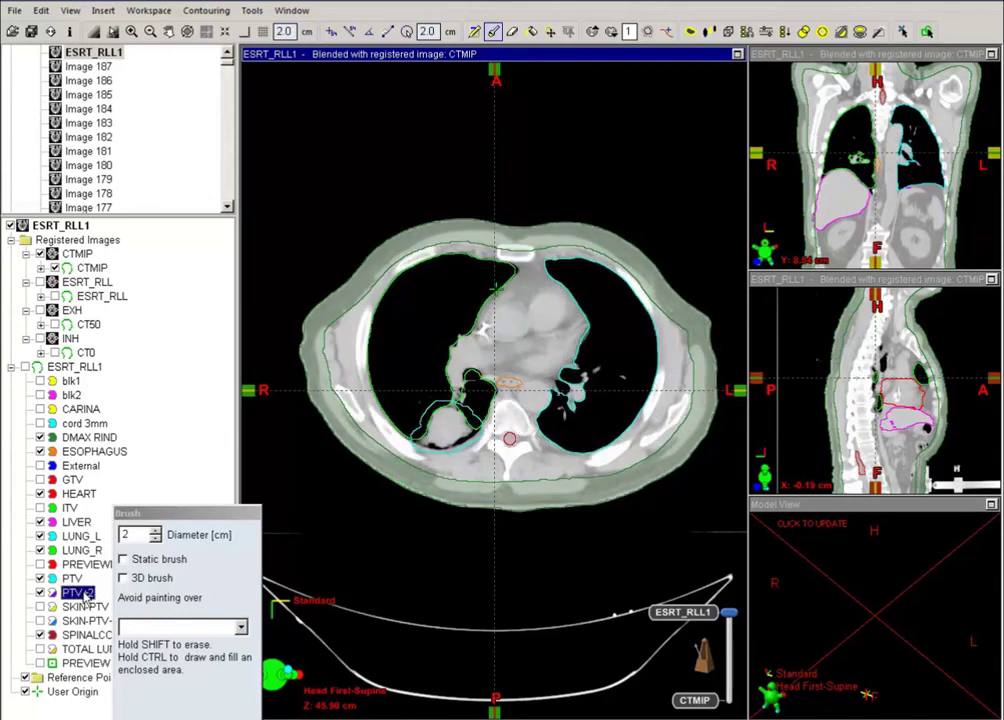
left_click(689, 36)
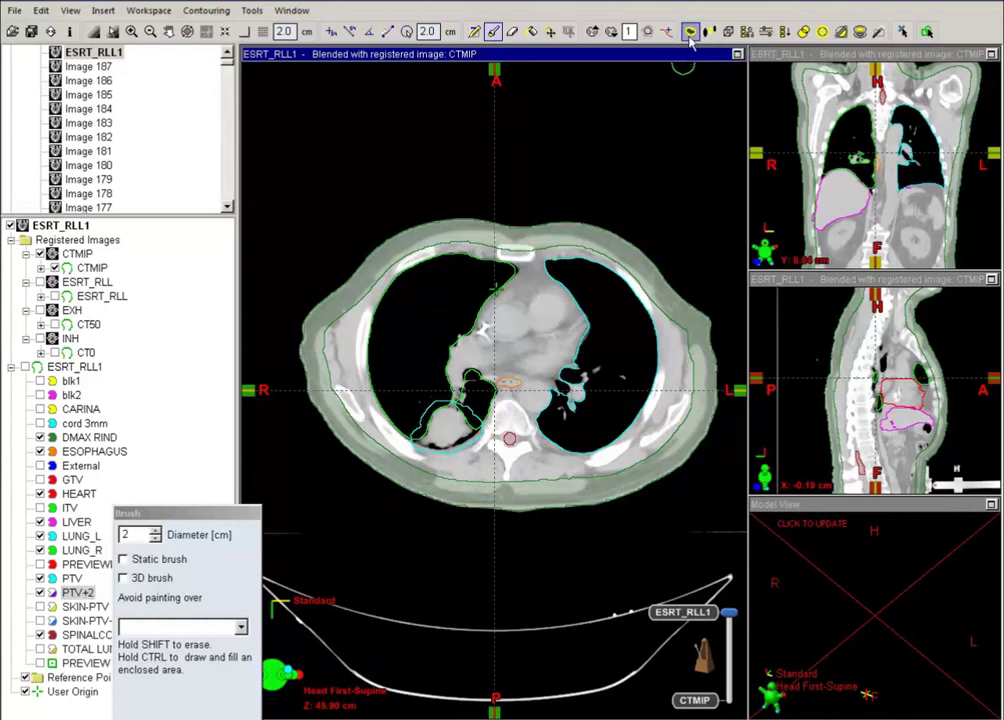
left_click(250, 259)
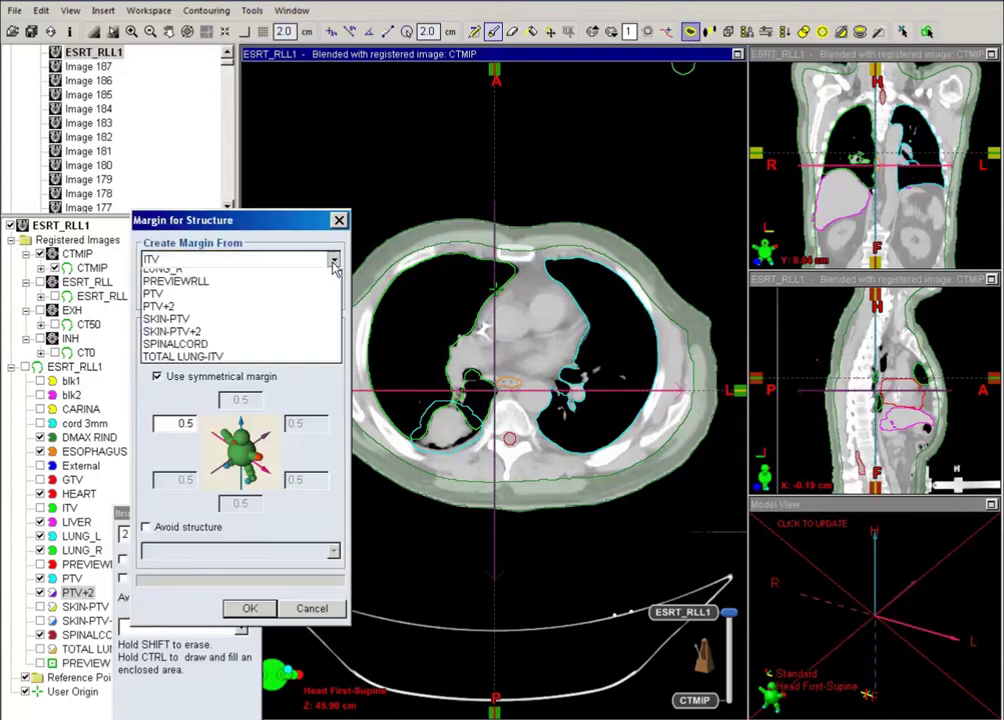
left_click(195, 458)
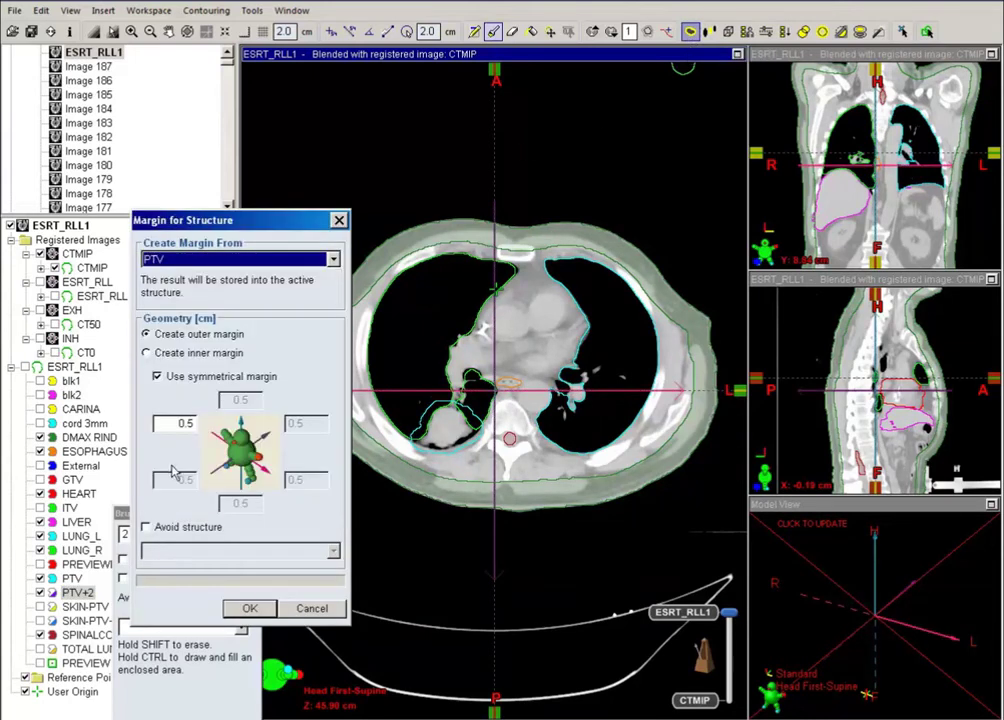
left_click_drag(173, 423, 208, 424)
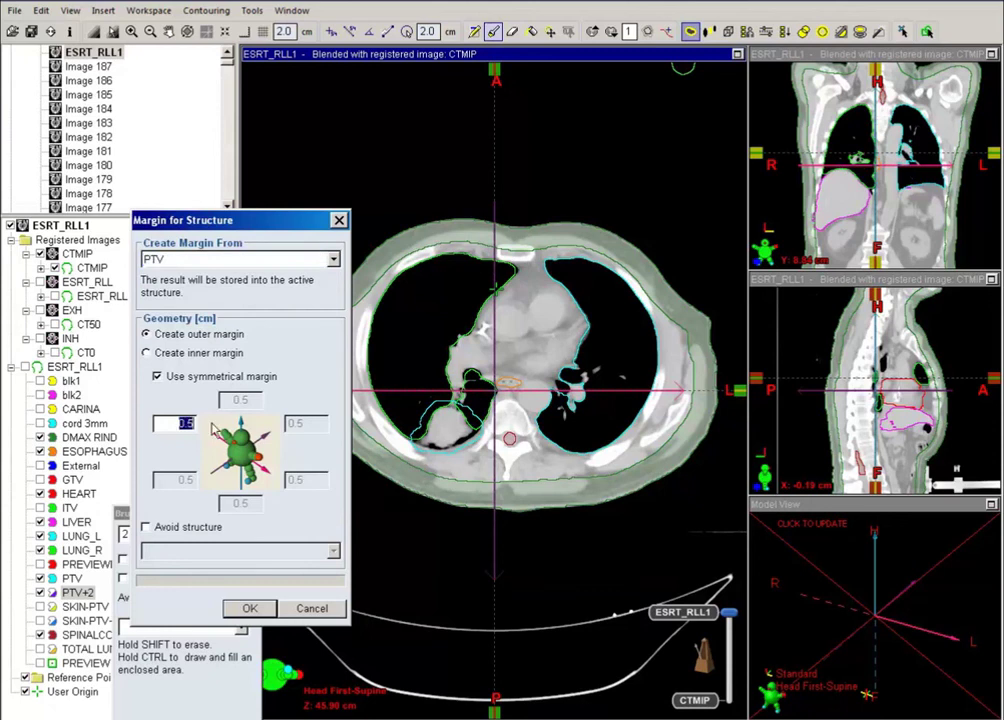
type("2")
left_click(253, 609)
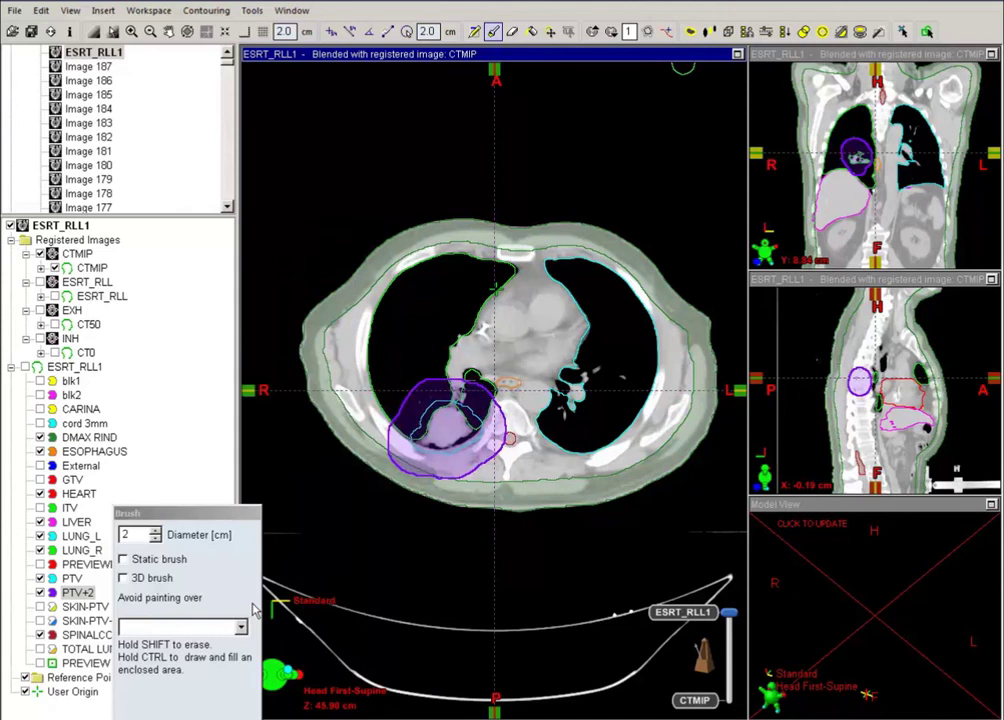
Build the SKIN-PTV structure with the Boolean expression "External" sub "PTV"
left_click(97, 607)
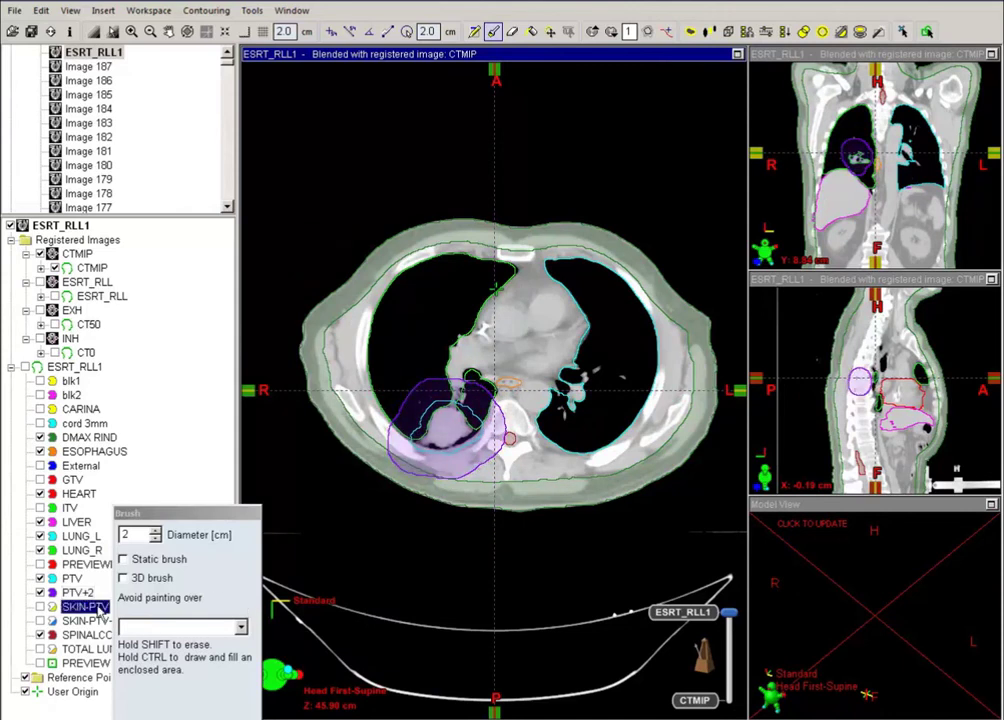
left_click_drag(211, 517, 320, 512)
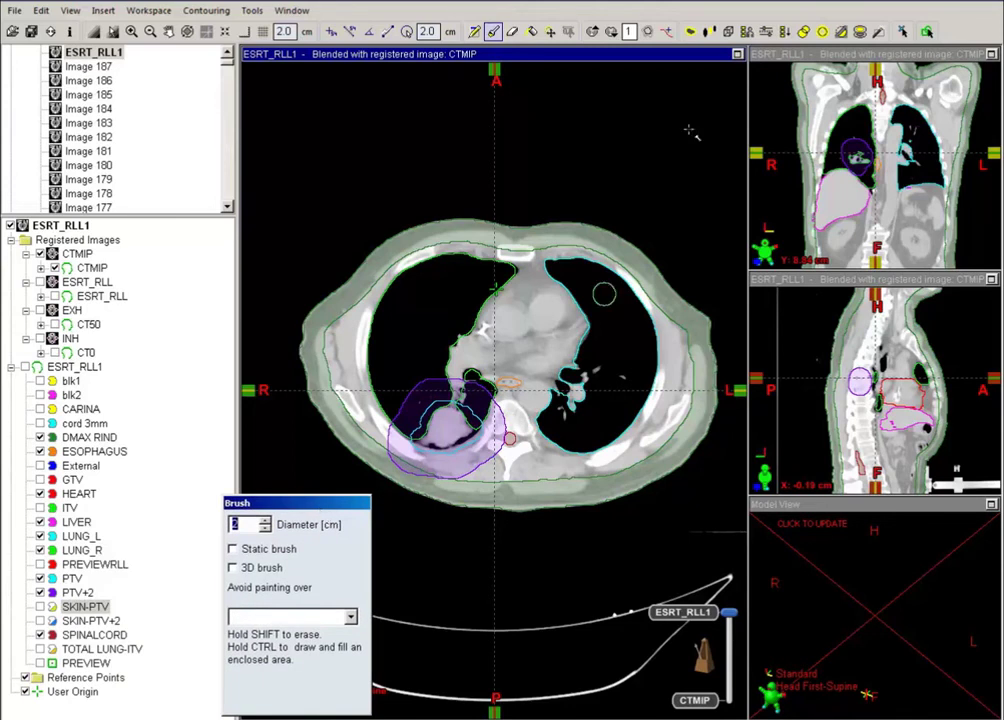
left_click(804, 32)
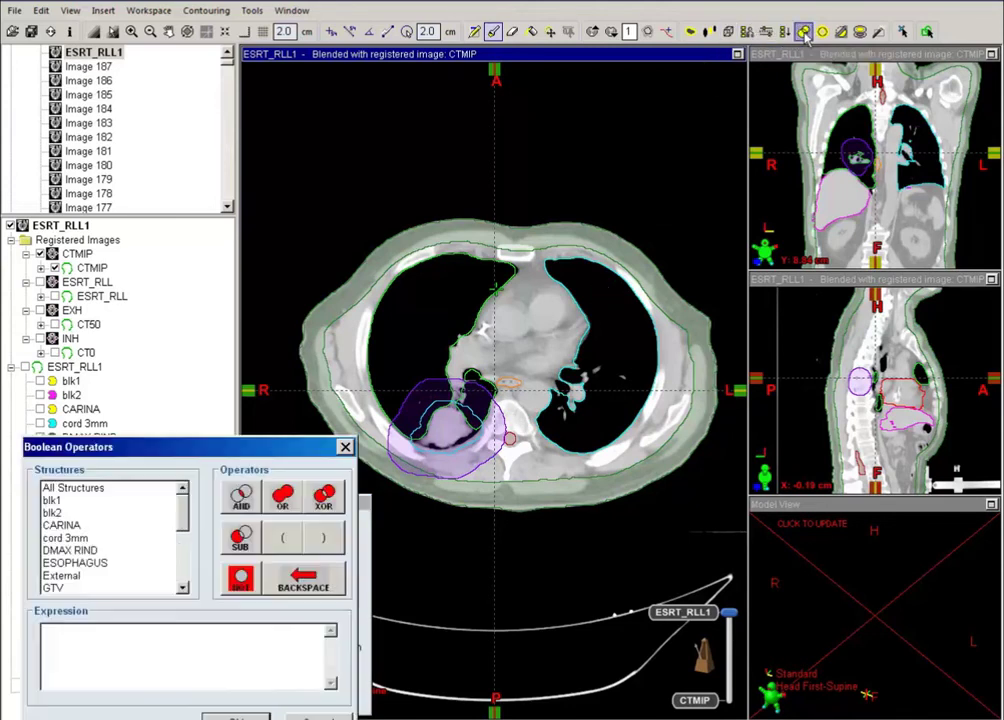
double_click(100, 576)
left_click(240, 540)
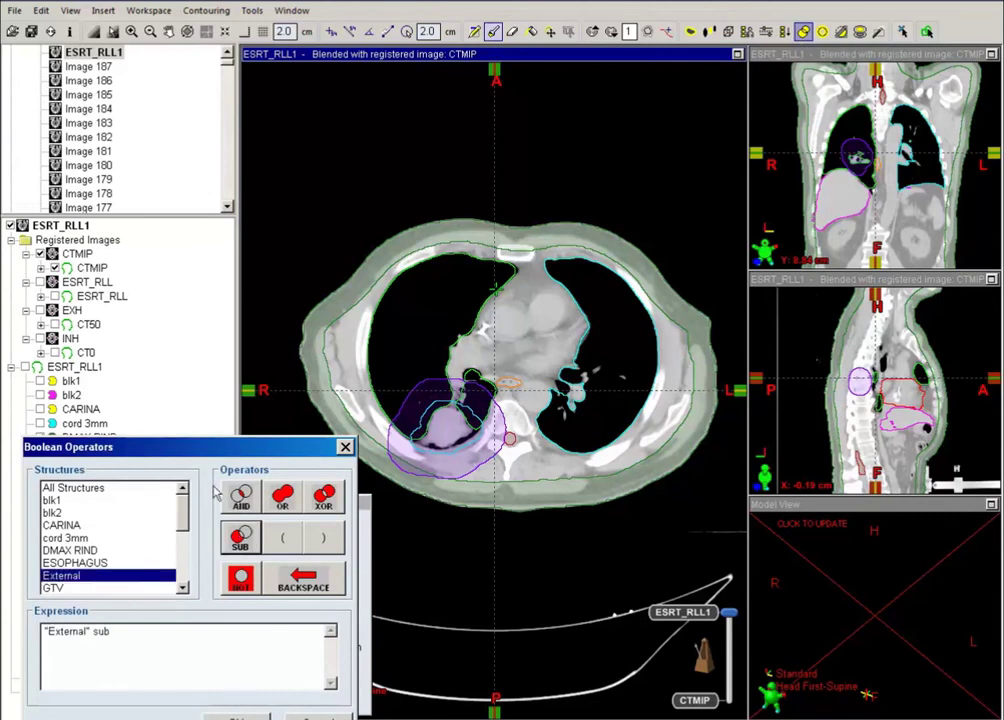
left_click_drag(221, 452, 610, 404)
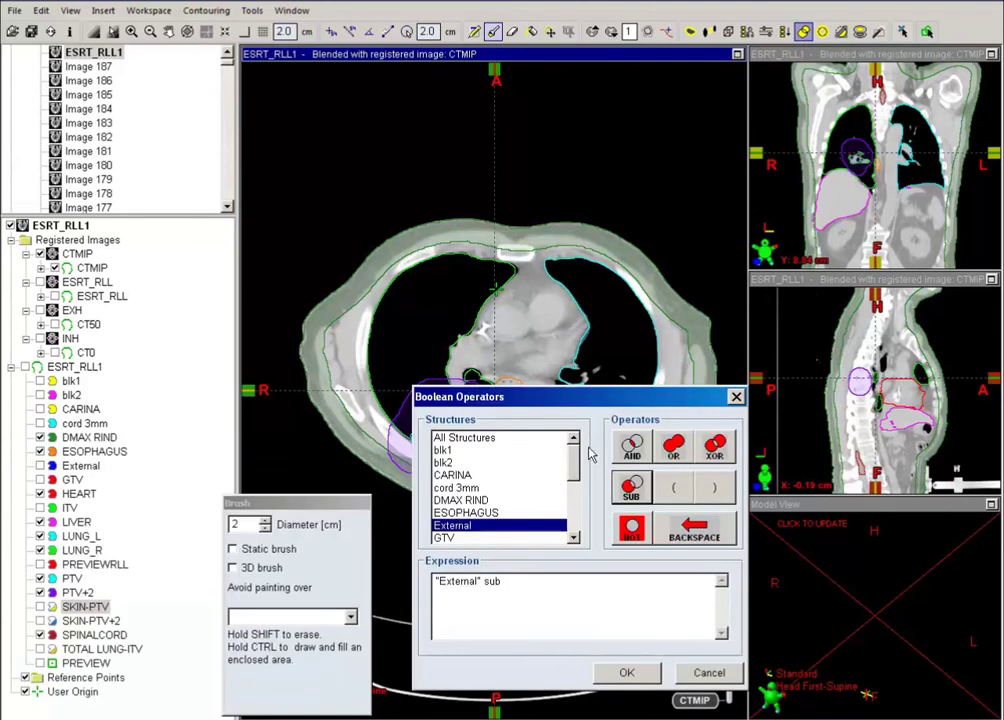
left_click_drag(577, 463, 577, 513)
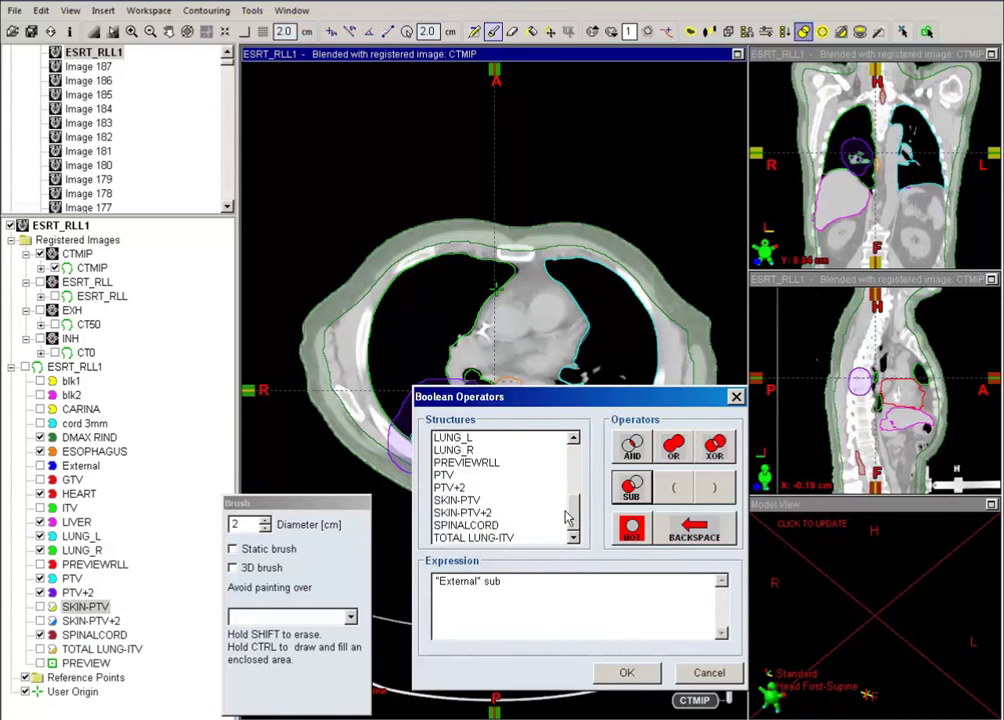
left_click(447, 476)
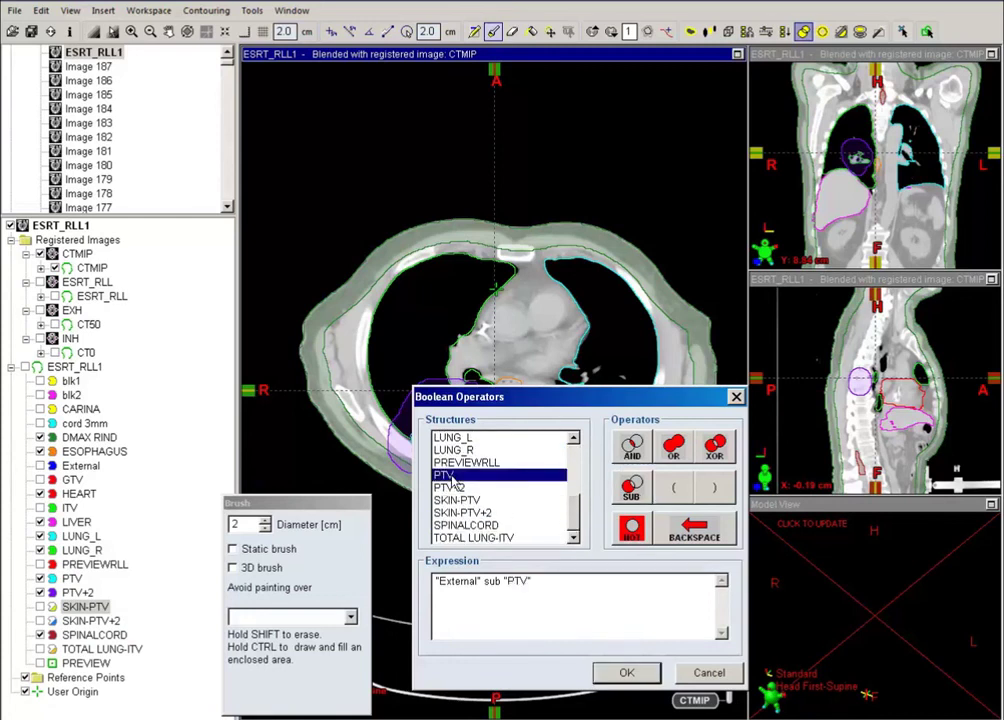
left_click(614, 676)
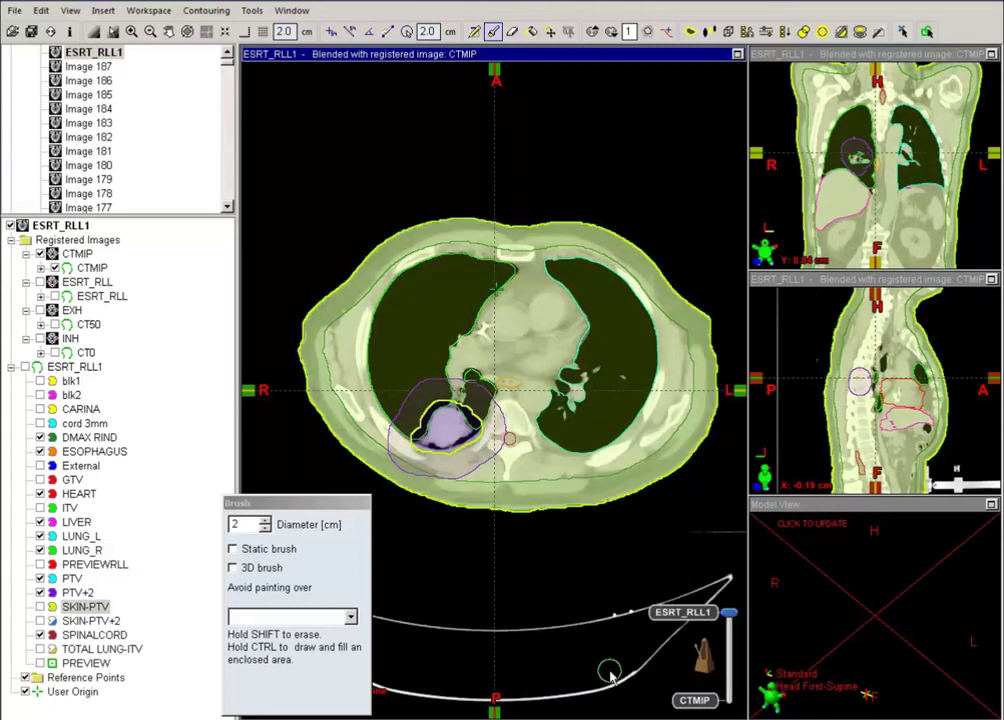
Build the SKIN-PTV+2 structure with the Boolean expression "External" sub "PTV+2"
left_click(108, 622)
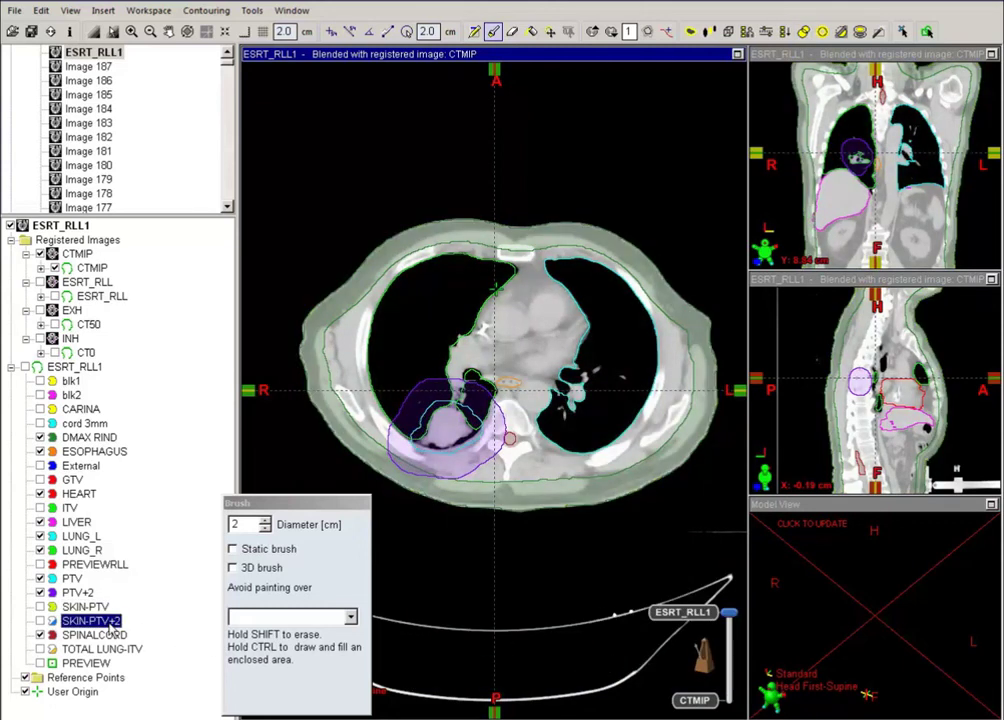
left_click(803, 32)
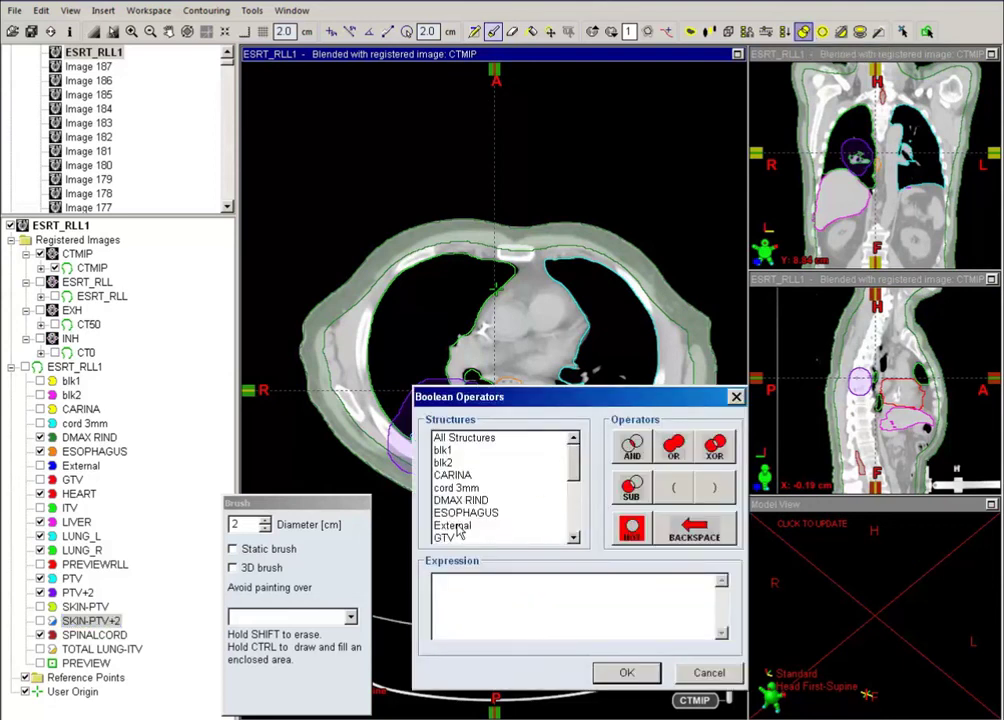
double_click(452, 526)
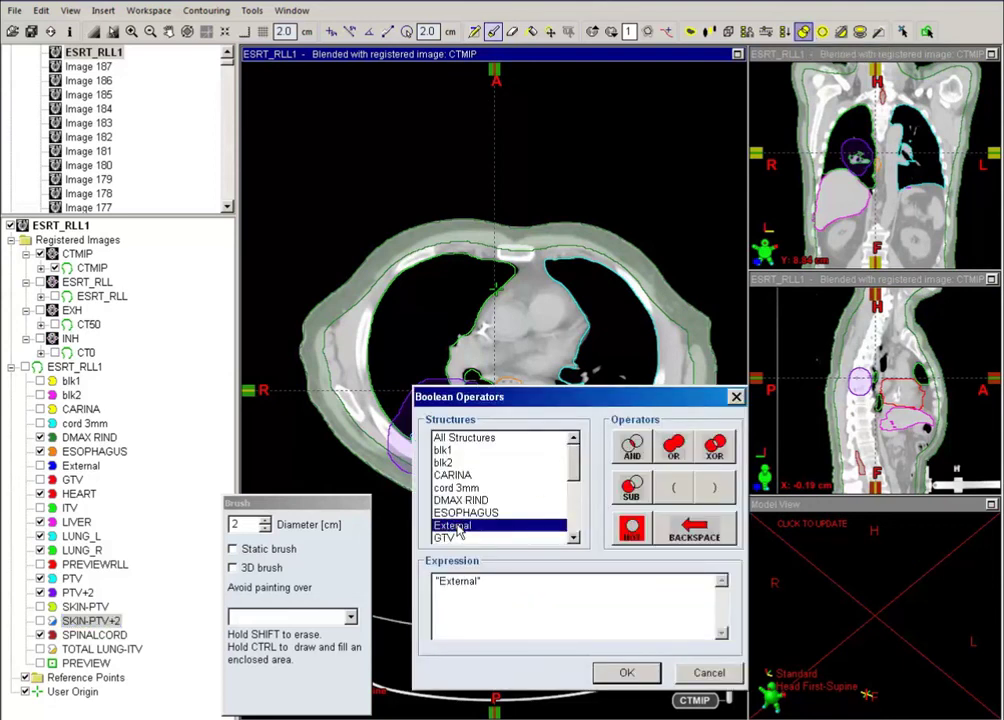
left_click(632, 489)
scroll(578, 537, "down", 4)
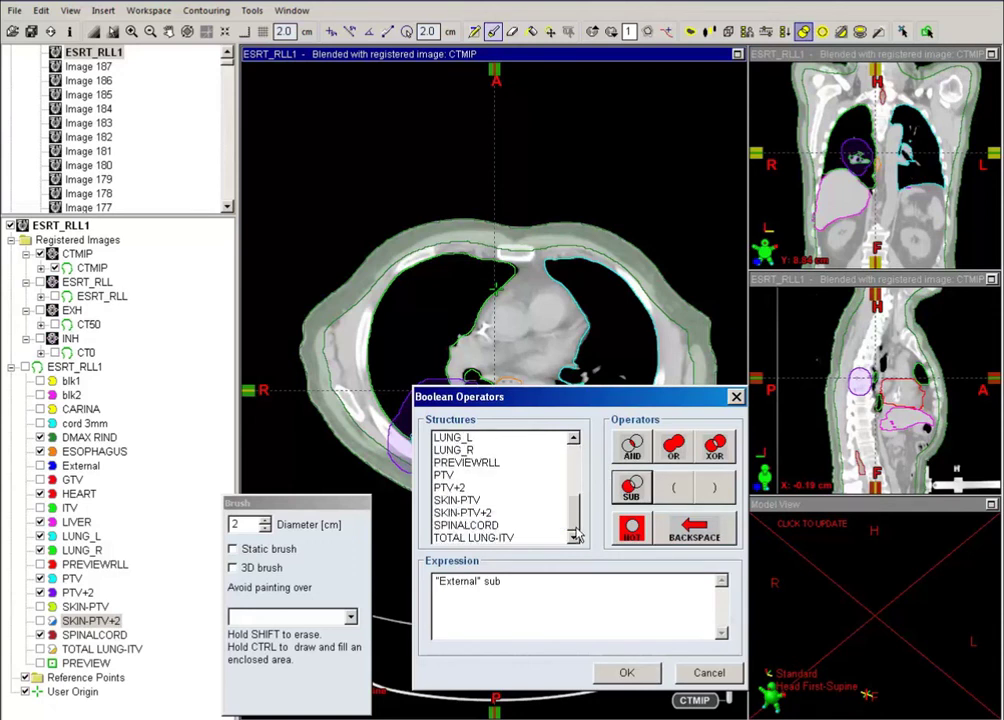
double_click(452, 489)
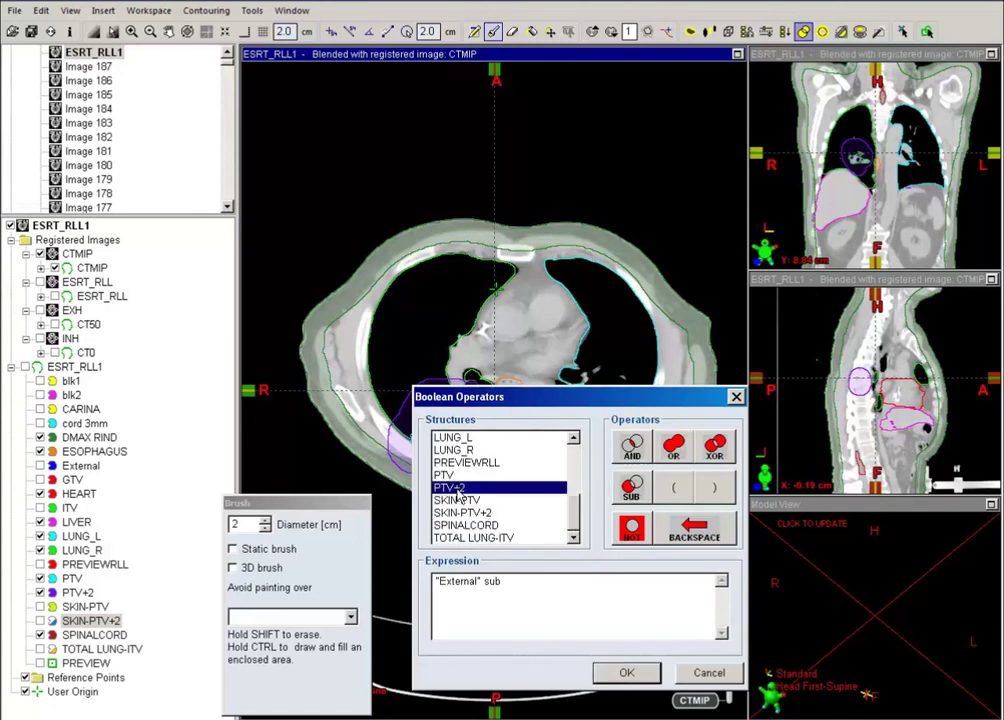
left_click(618, 672)
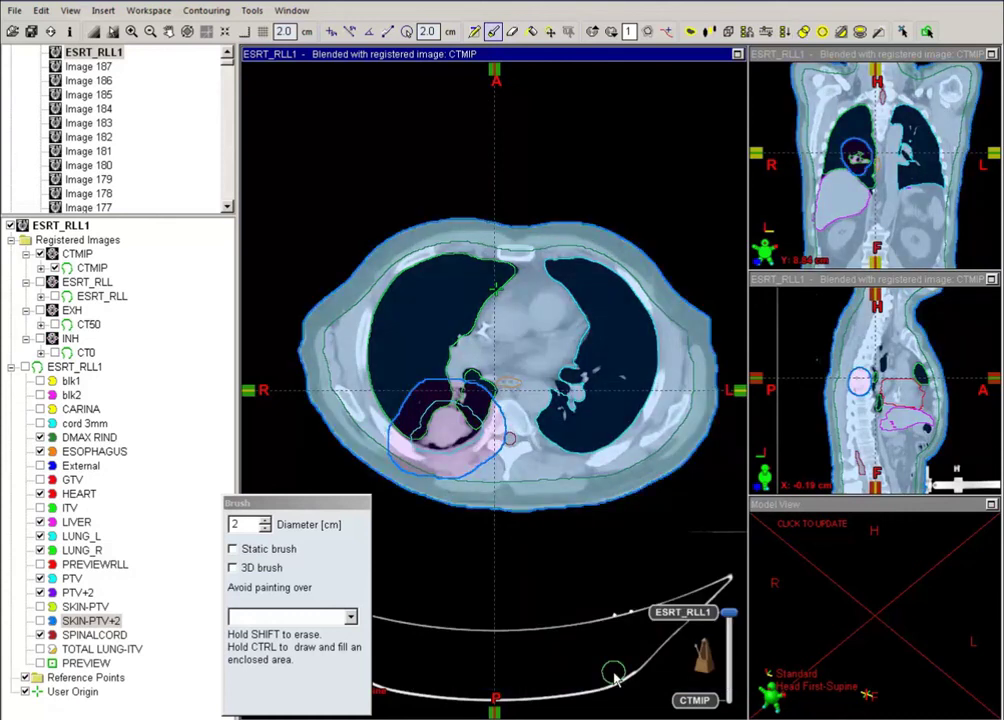
Build the TOTAL LUNG-ITV structure with the Boolean expression ("LUNG_L" or "LUNG_R") sub "ITV"
left_click(140, 650)
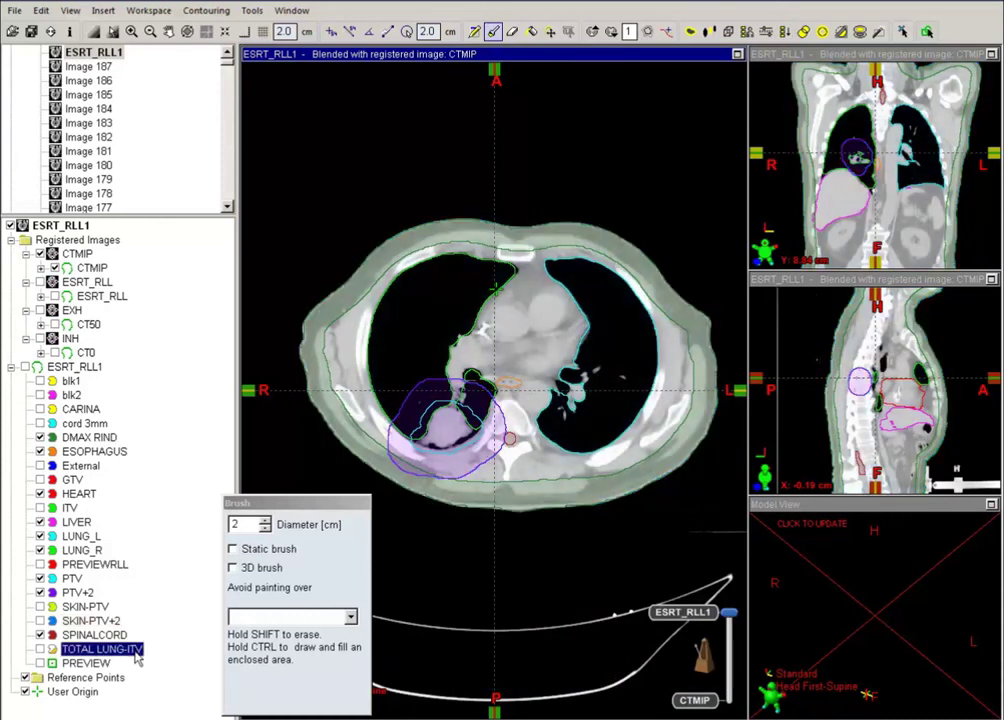
left_click(804, 33)
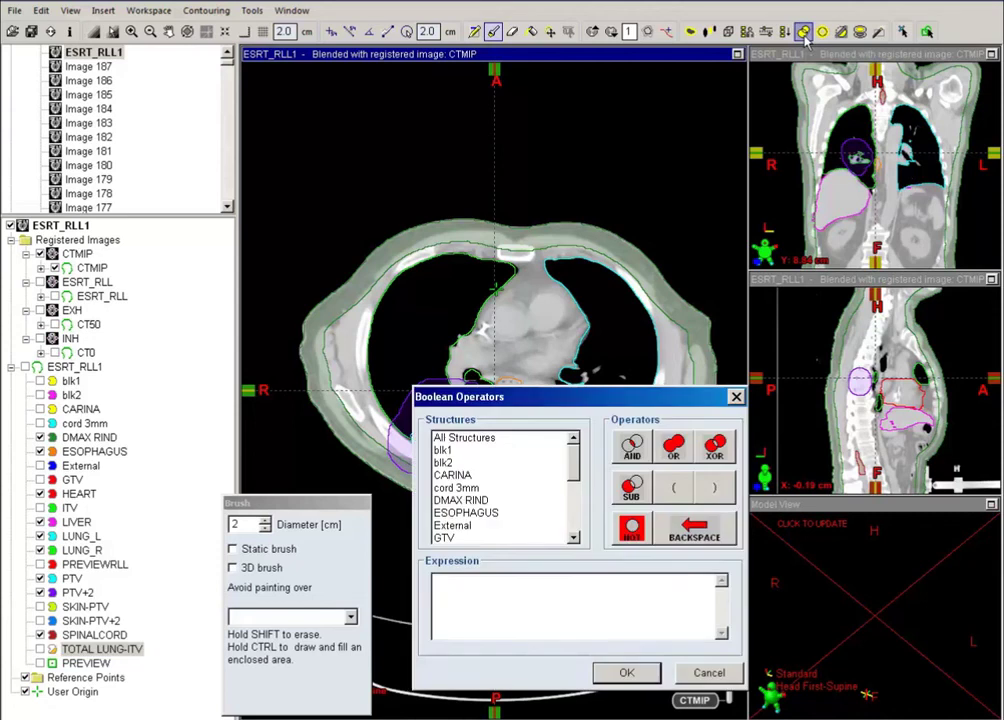
left_click(674, 487)
left_click_drag(578, 463, 494, 492)
left_click(494, 489)
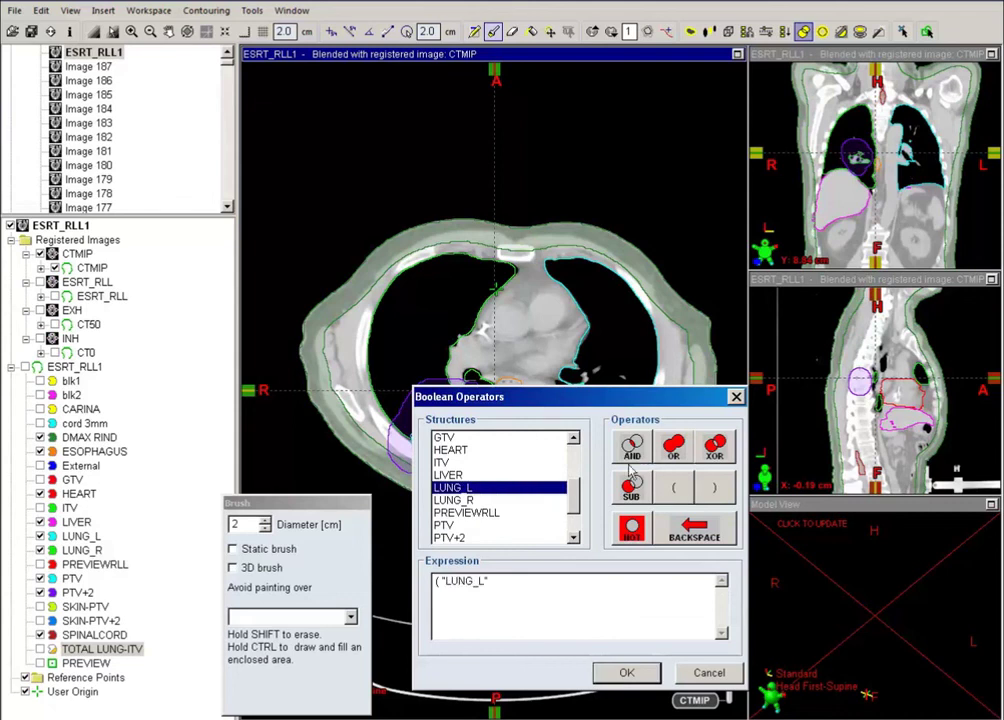
left_click(673, 450)
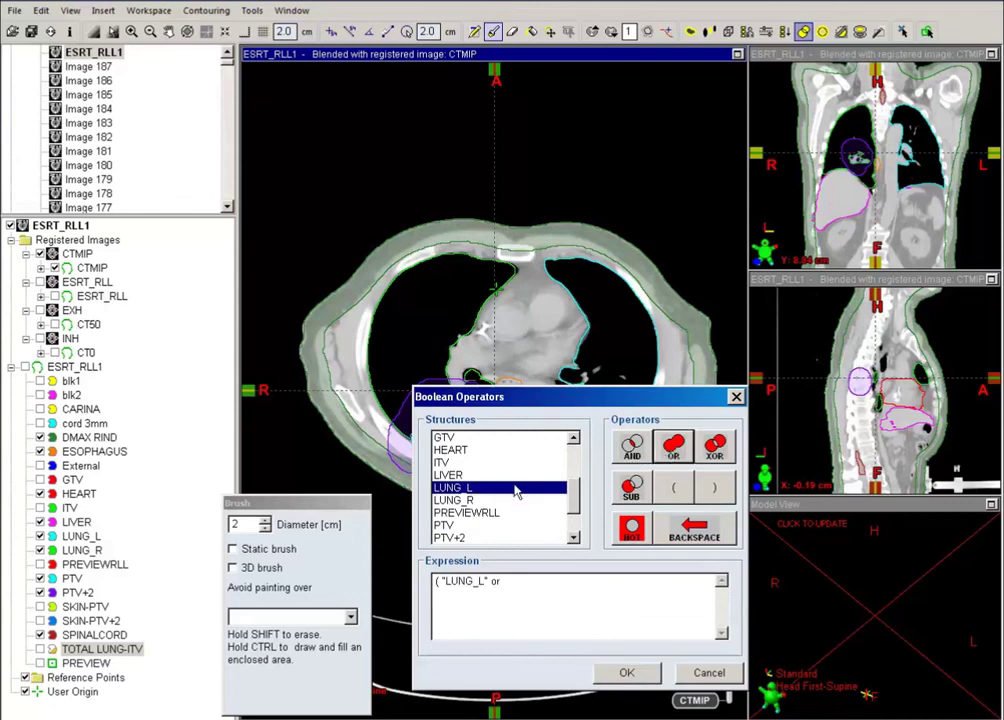
left_click(483, 501)
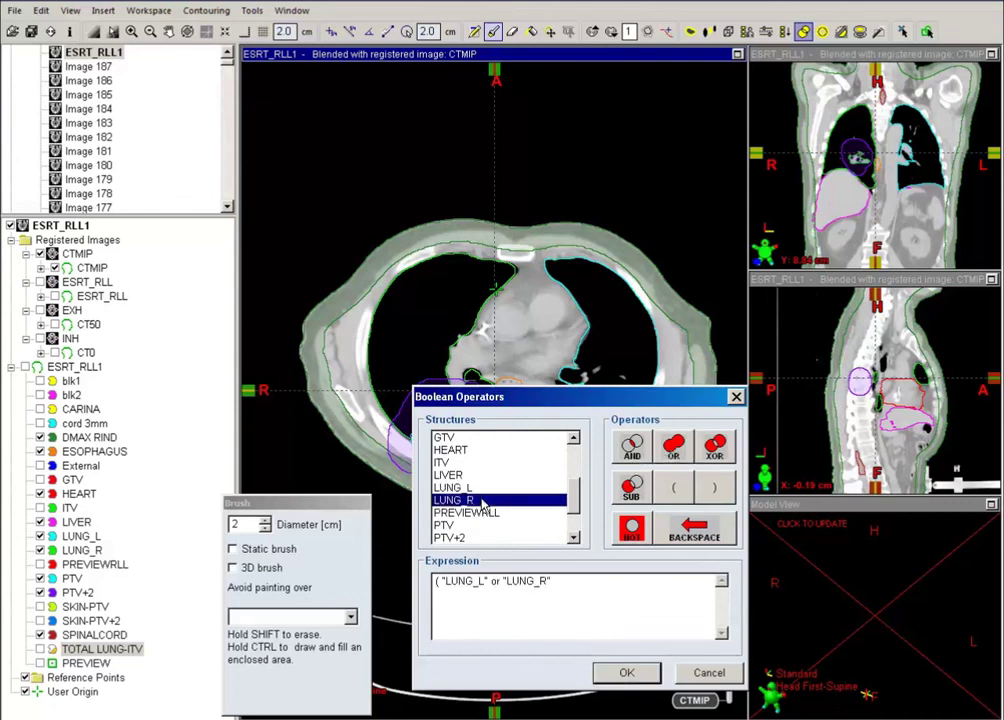
left_click(701, 489)
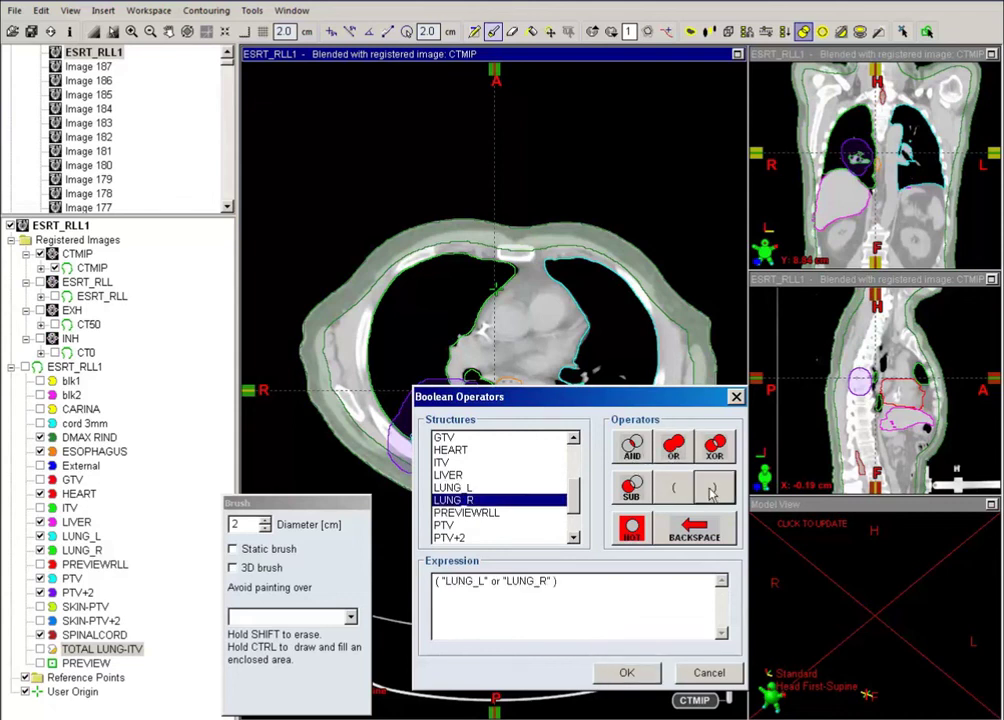
left_click(630, 486)
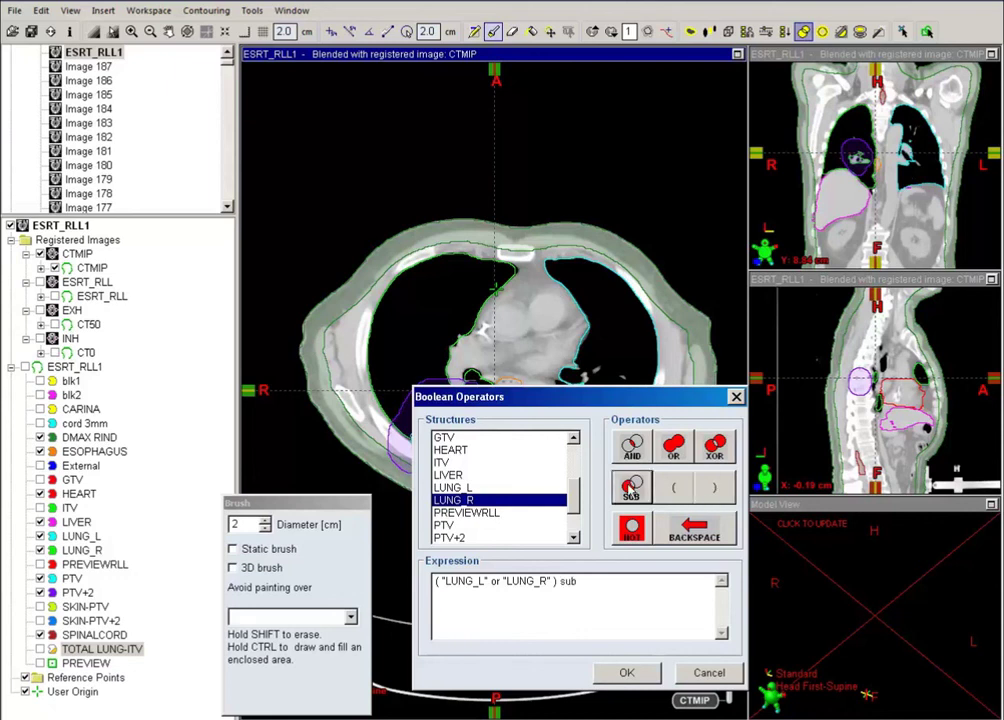
left_click(468, 463)
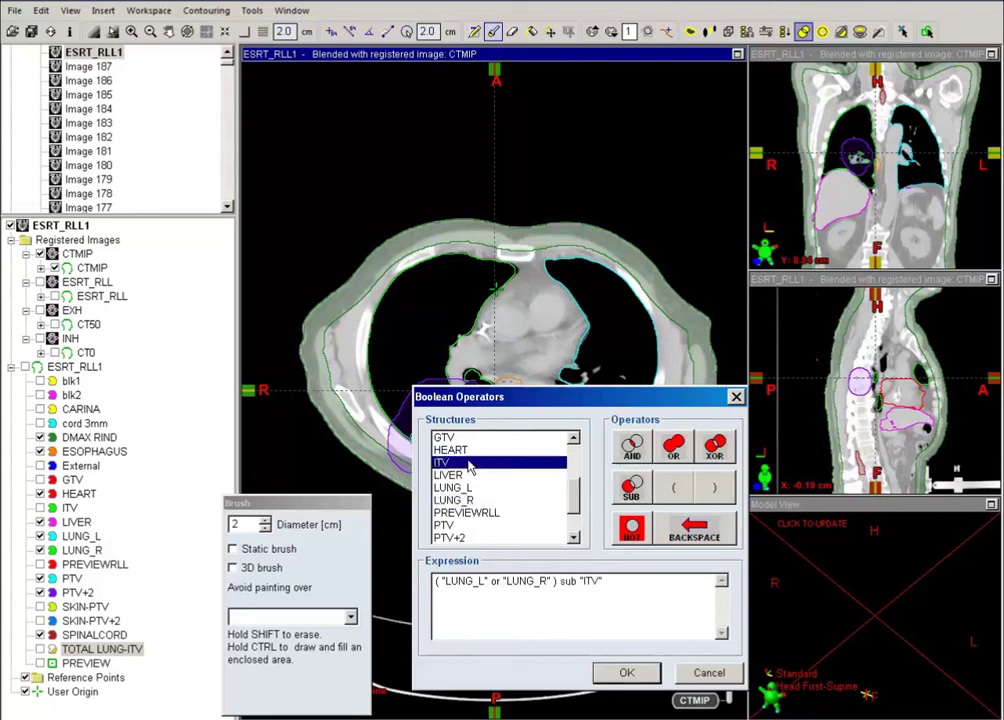
left_click(624, 671)
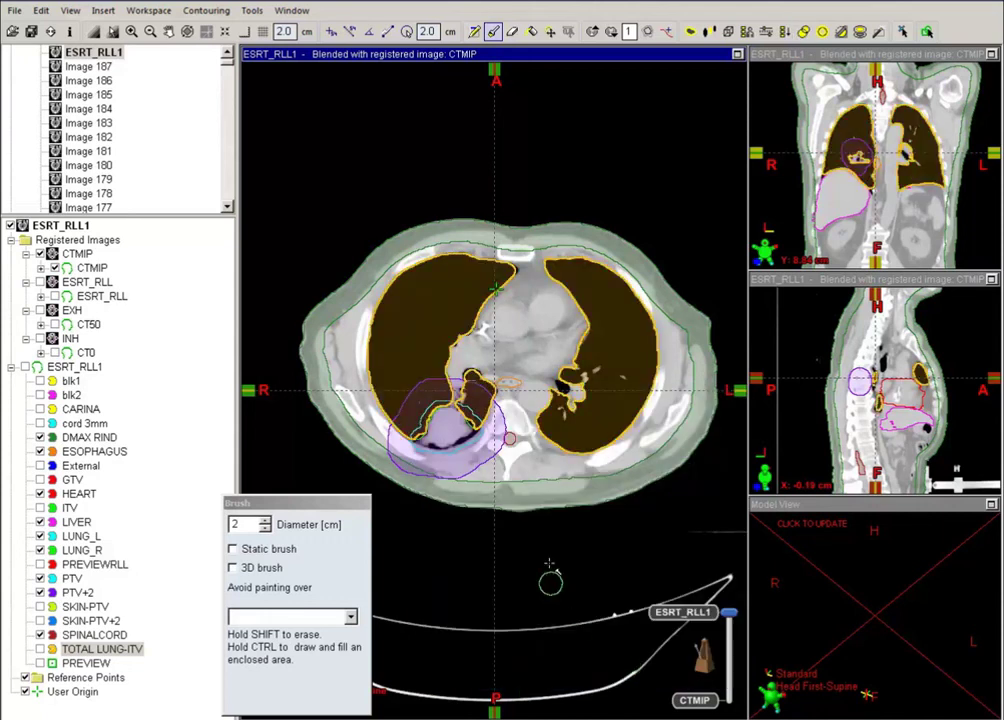
Hide every structure except ITV and check the TOTAL LUNG-ITV contour against it on the axial slices through the tumour
left_click(26, 369)
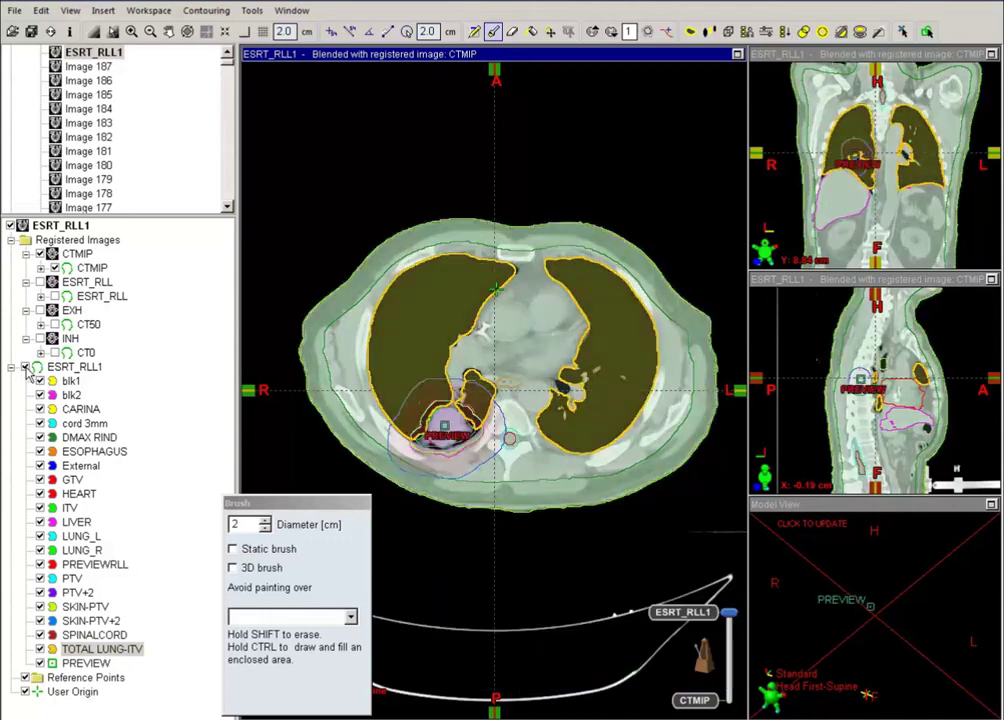
left_click(39, 508)
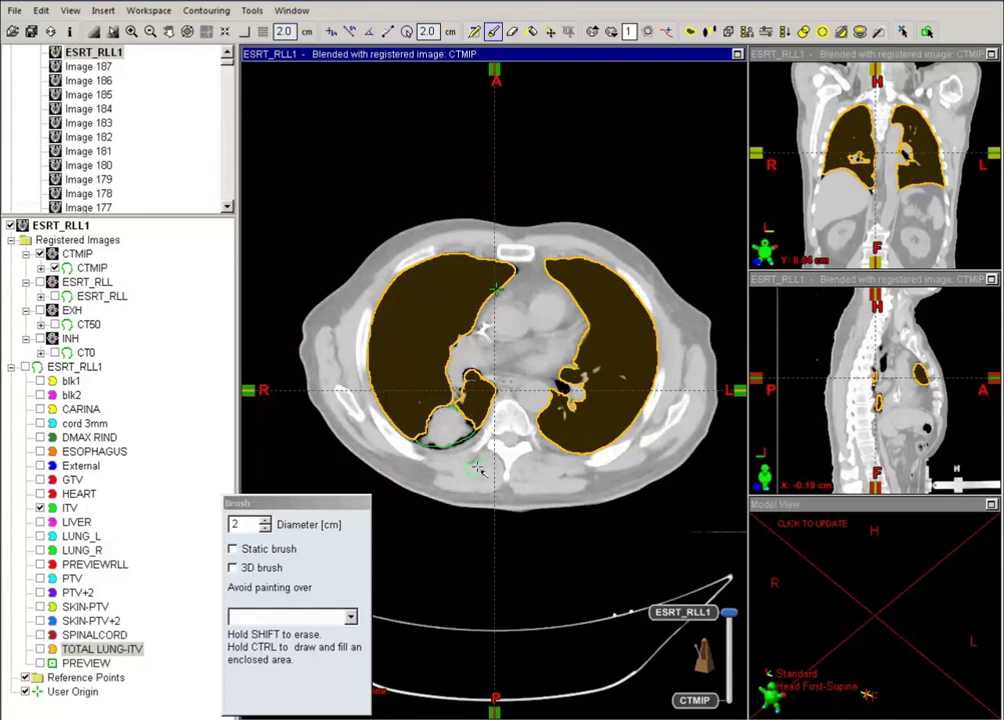
scroll(465, 457, "up", 5)
scroll(478, 462, "down", 5)
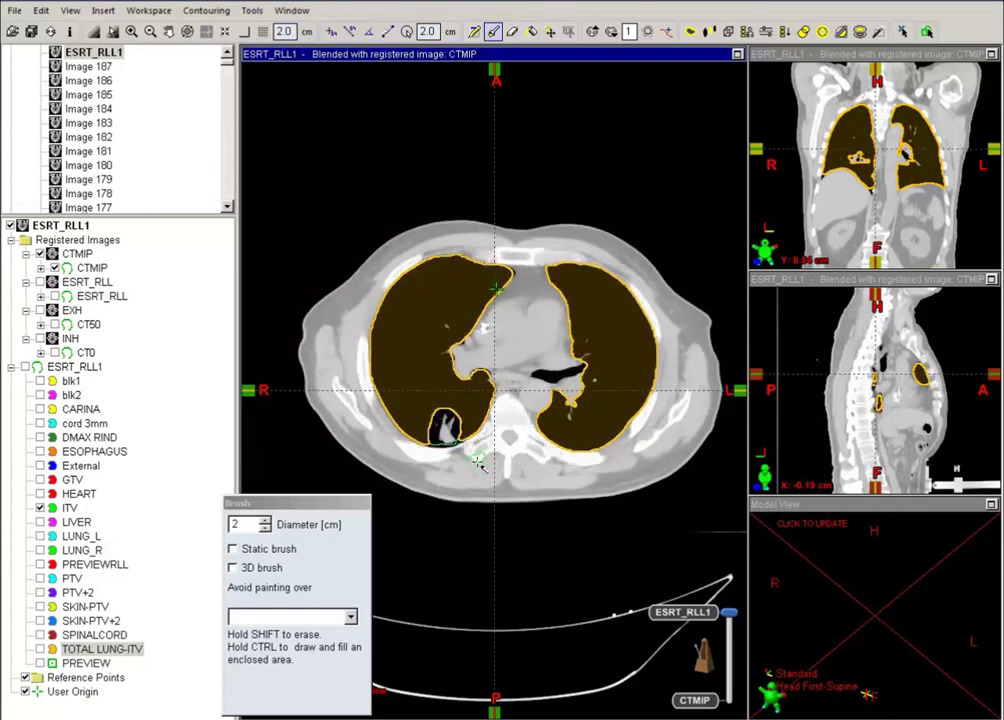
scroll(495, 477, "down", 5)
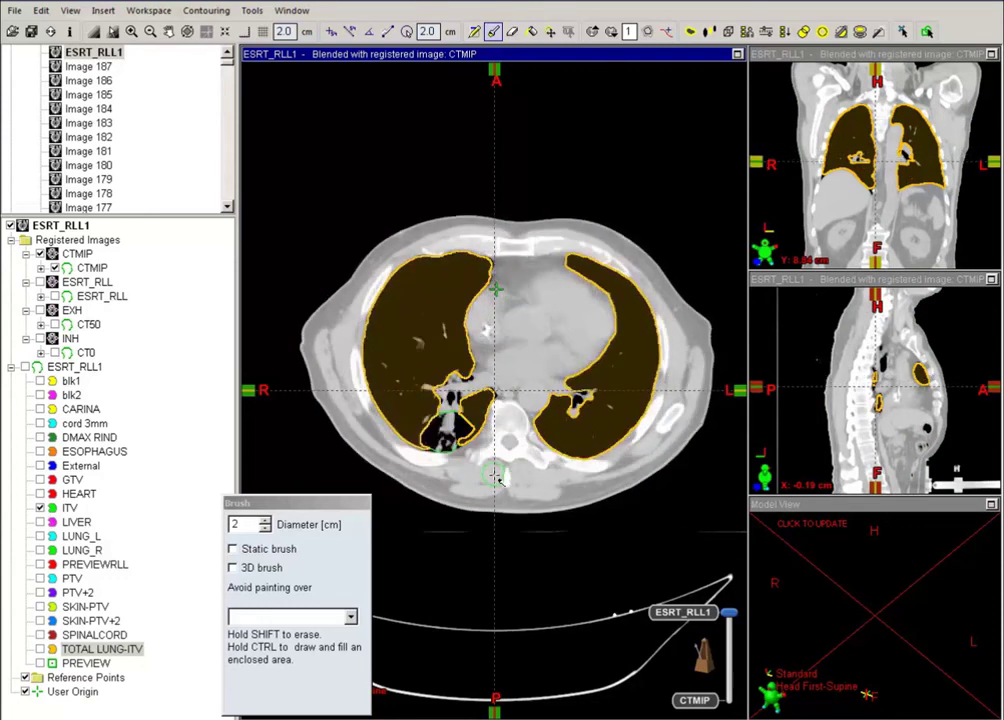
key("alt")
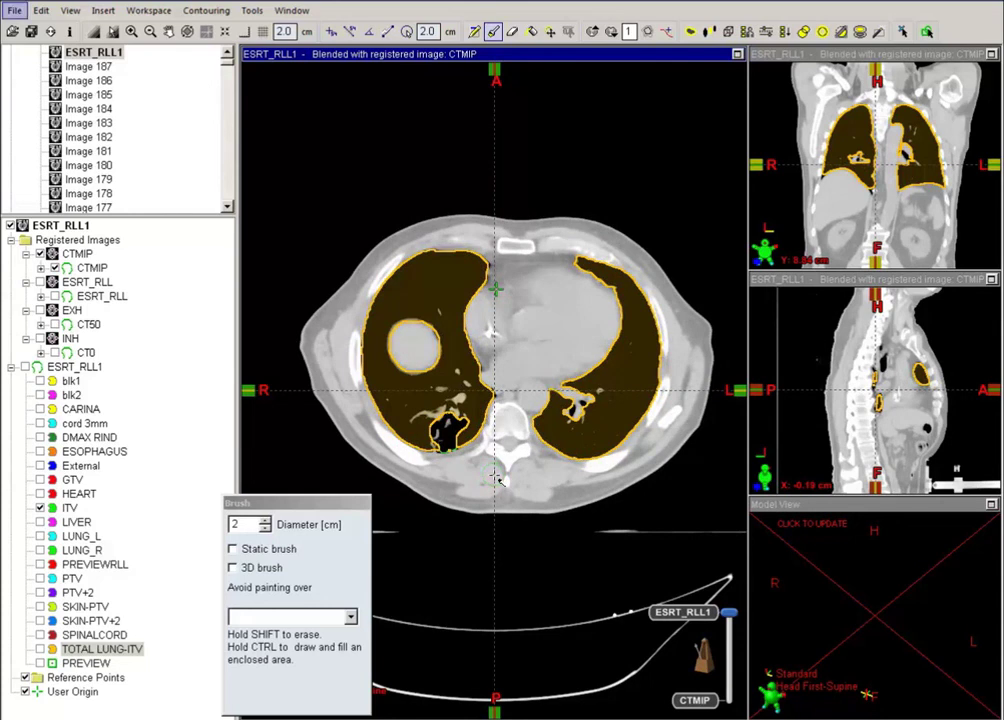